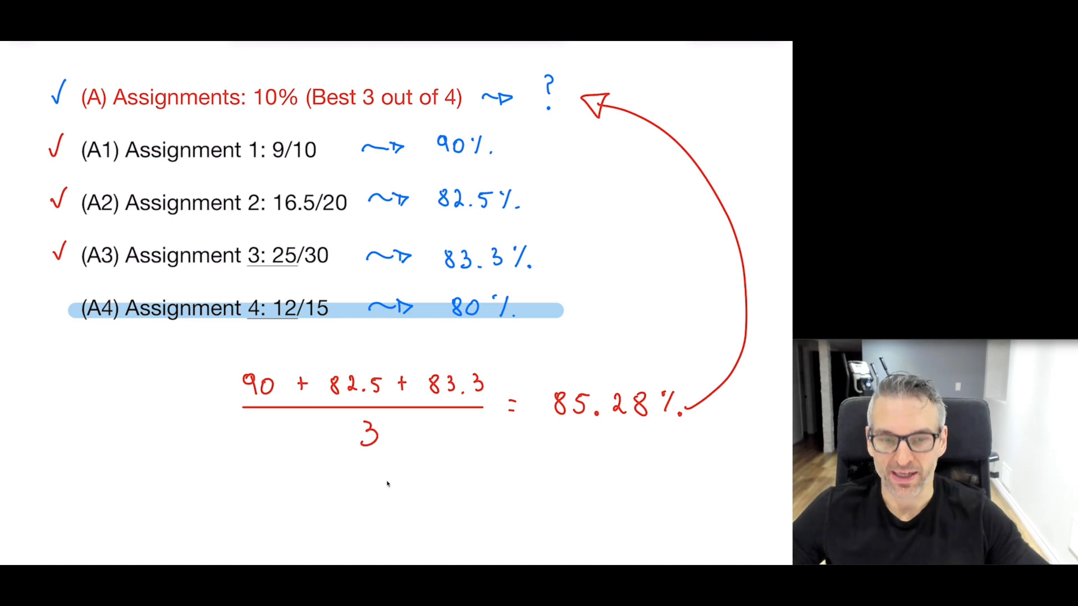
# Handwrite Sum(A1+A2+A3+A4) below the worked fraction
pyautogui.scroll(-1, 387, 484)
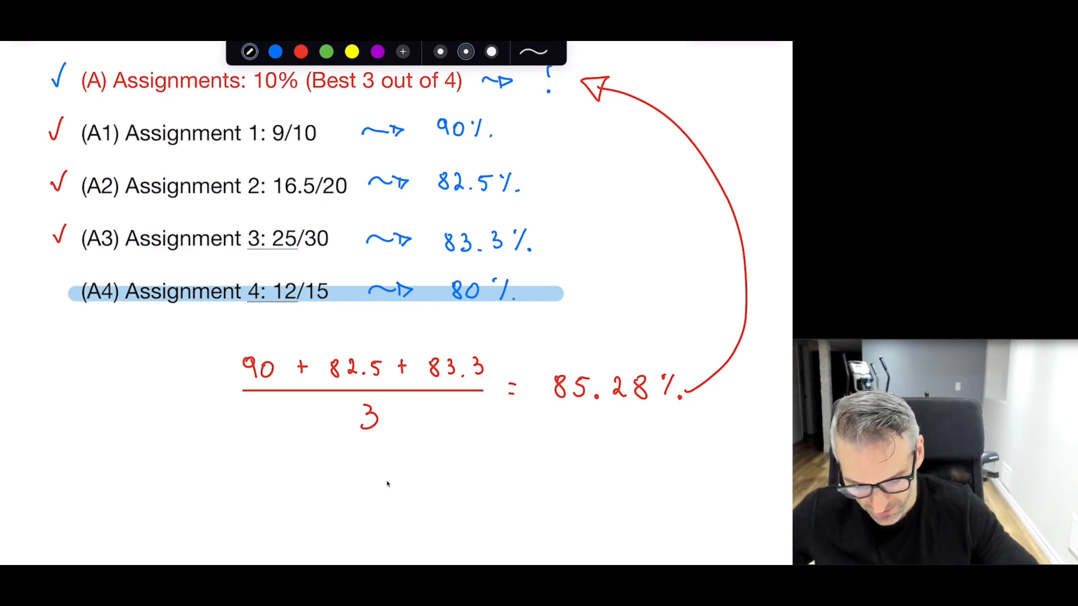
pyautogui.scroll(-1, 387, 484)
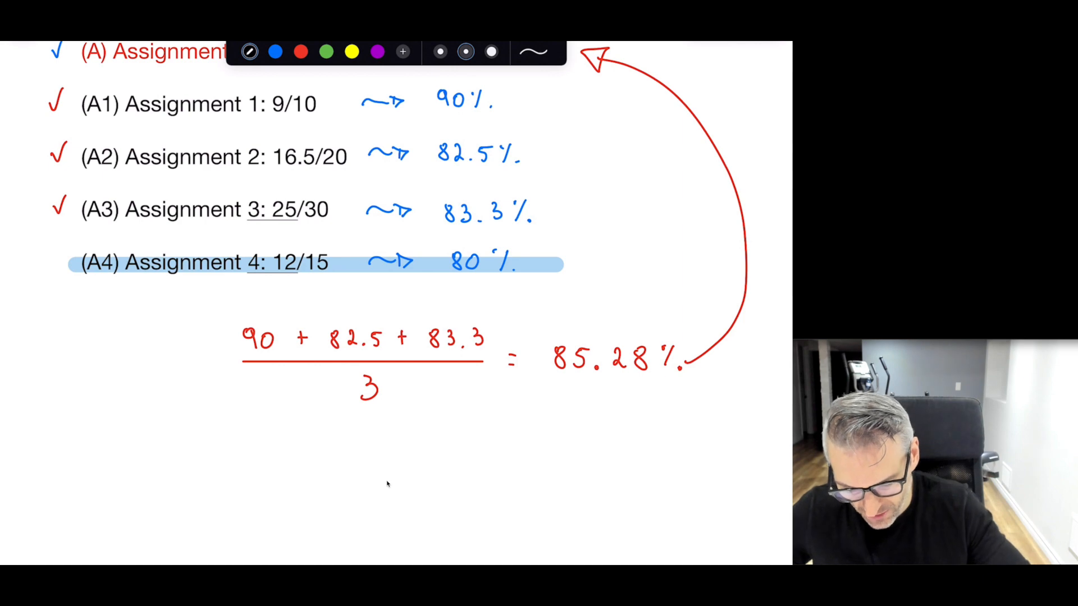
pyautogui.scroll(-1, 387, 484)
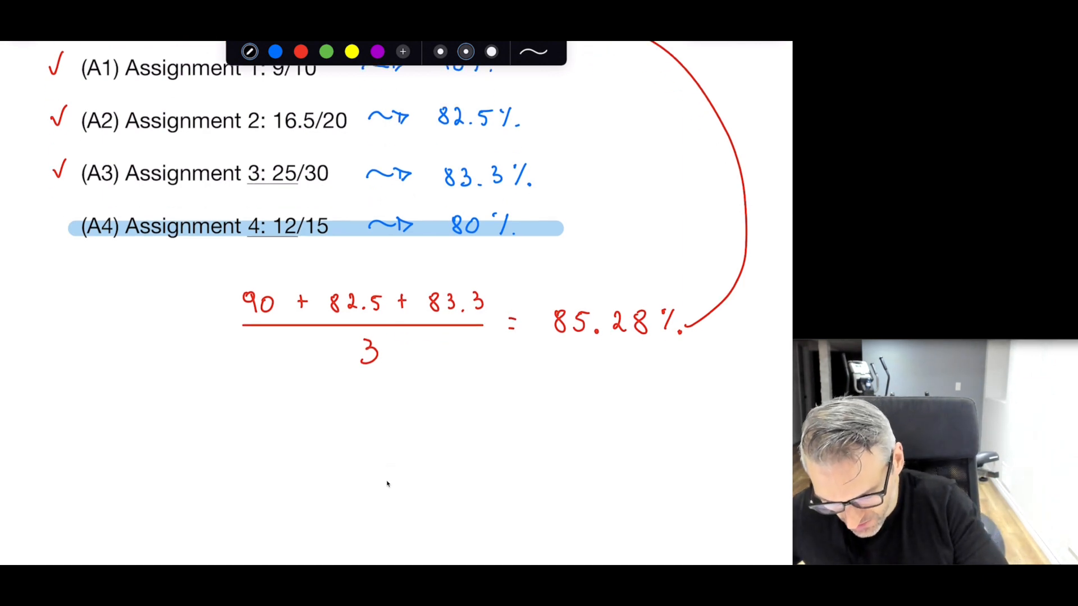
pyautogui.moveTo(151, 407); pyautogui.dragTo(140, 426)
pyautogui.moveTo(159, 414); pyautogui.dragTo(214, 425)
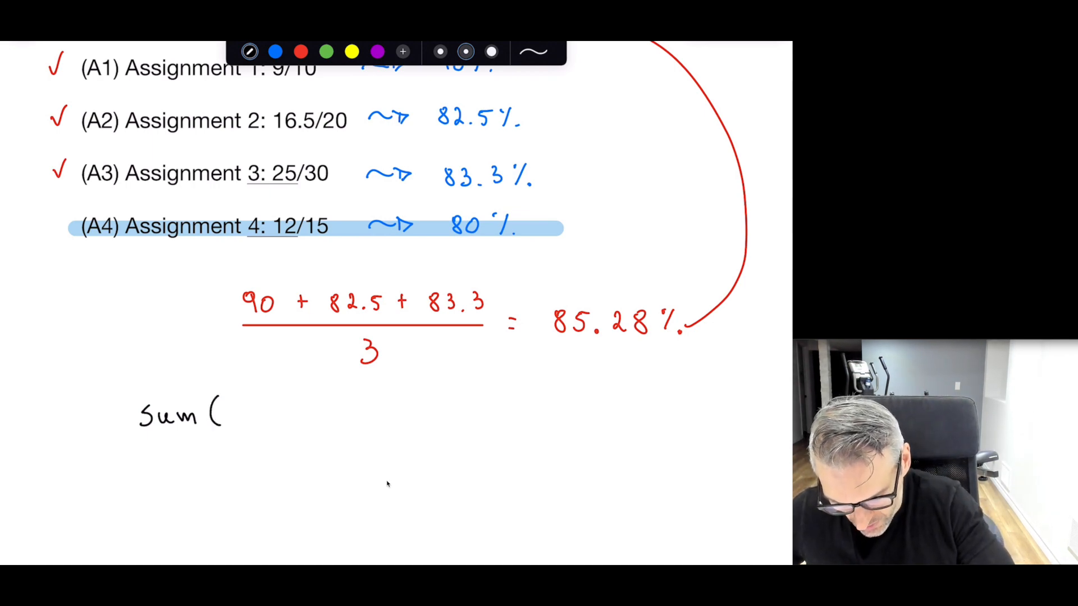
pyautogui.moveTo(233, 425); pyautogui.dragTo(286, 415)
pyautogui.moveTo(300, 424)
pyautogui.mouseDown()
pyautogui.moveTo(306, 405)
pyautogui.moveTo(311, 425)
pyautogui.moveTo(329, 425)
pyautogui.mouseUp()
pyautogui.moveTo(342, 407)
pyautogui.mouseDown()
pyautogui.moveTo(342, 419)
pyautogui.moveTo(364, 415)
pyautogui.moveTo(372, 425)
pyautogui.mouseUp()
pyautogui.moveTo(362, 416); pyautogui.dragTo(408, 421)
pyautogui.moveTo(401, 414); pyautogui.dragTo(429, 405)
pyautogui.moveTo(428, 405)
pyautogui.mouseDown()
pyautogui.moveTo(435, 425)
pyautogui.moveTo(436, 416)
pyautogui.mouseUp()
pyautogui.moveTo(442, 405); pyautogui.dragTo(469, 431)
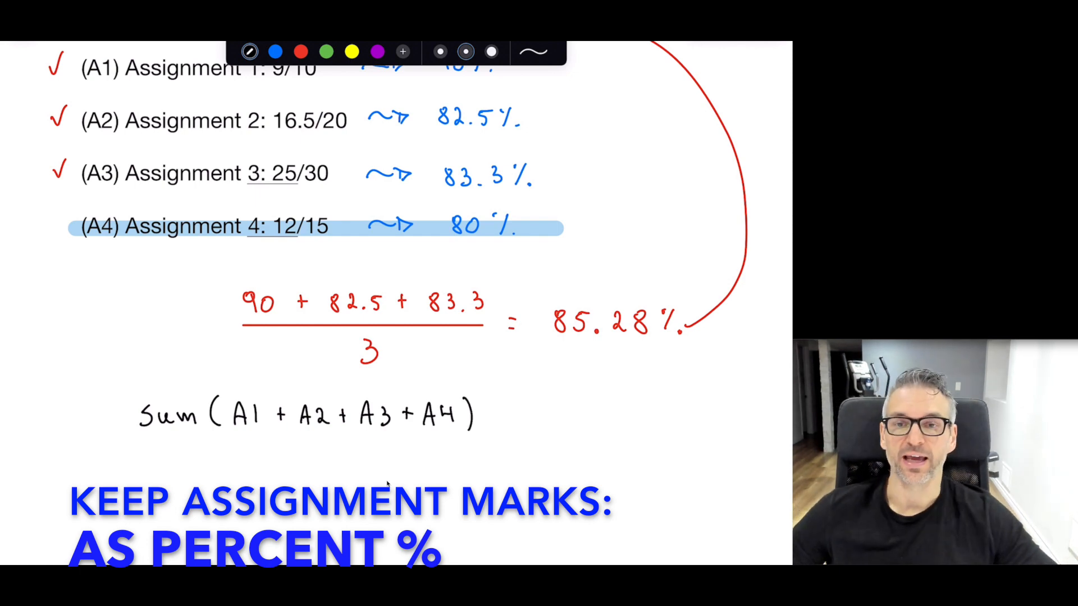
# Add a minus sign and MIN(A1, A2, A3, A4) after the sum
pyautogui.moveTo(494, 417)
pyautogui.mouseDown()
pyautogui.moveTo(555, 425)
pyautogui.moveTo(574, 408)
pyautogui.moveTo(590, 428)
pyautogui.moveTo(620, 416)
pyautogui.mouseUp()
pyautogui.moveTo(627, 420); pyautogui.dragTo(643, 433)
pyautogui.moveTo(667, 399)
pyautogui.mouseDown()
pyautogui.moveTo(658, 424)
pyautogui.moveTo(670, 424)
pyautogui.mouseUp()
pyautogui.moveTo(660, 417); pyautogui.dragTo(706, 426)
pyautogui.moveTo(711, 405)
pyautogui.mouseDown()
pyautogui.moveTo(726, 432)
pyautogui.moveTo(763, 424)
pyautogui.mouseUp()
pyautogui.moveTo(765, 418); pyautogui.dragTo(772, 430)
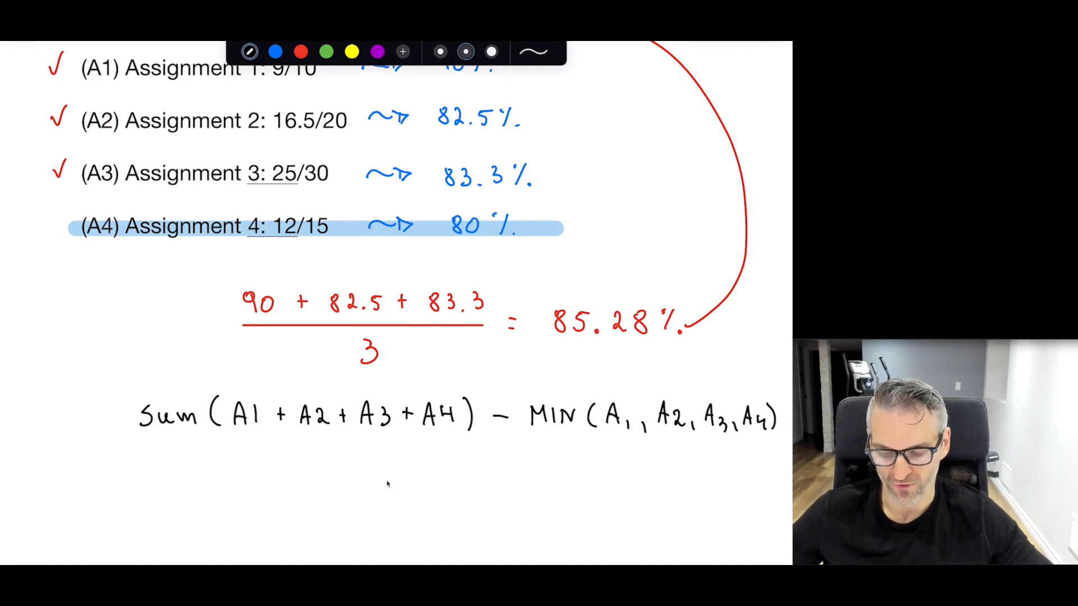
pyautogui.scroll(2, 387, 484)
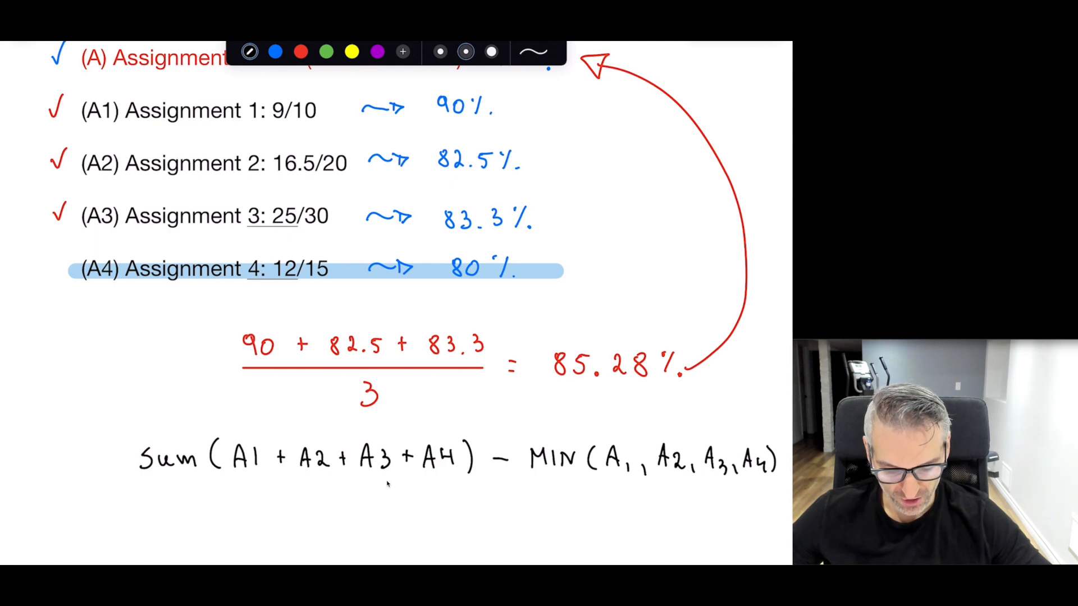
# Box the MIN term and tick 90, 82.5 and 83.3 as the kept marks
pyautogui.moveTo(531, 480)
pyautogui.mouseDown()
pyautogui.moveTo(783, 481)
pyautogui.moveTo(705, 432)
pyautogui.moveTo(538, 433)
pyautogui.moveTo(523, 484)
pyautogui.mouseUp()
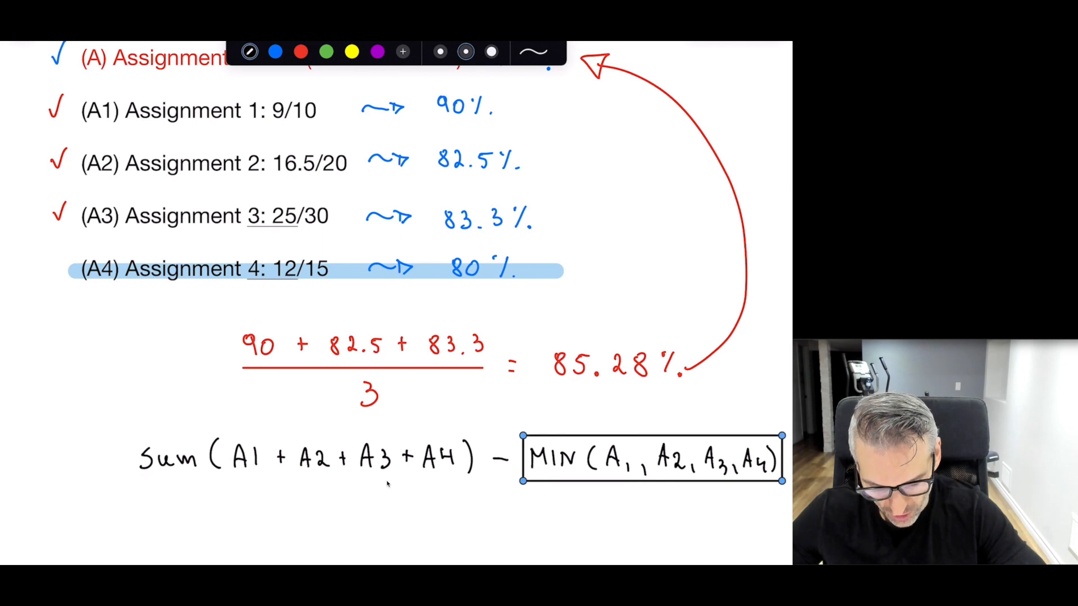
pyautogui.moveTo(266, 318); pyautogui.dragTo(280, 309)
pyautogui.moveTo(357, 318)
pyautogui.mouseDown()
pyautogui.moveTo(364, 325)
pyautogui.moveTo(372, 307)
pyautogui.mouseUp()
pyautogui.moveTo(452, 316); pyautogui.dragTo(468, 308)
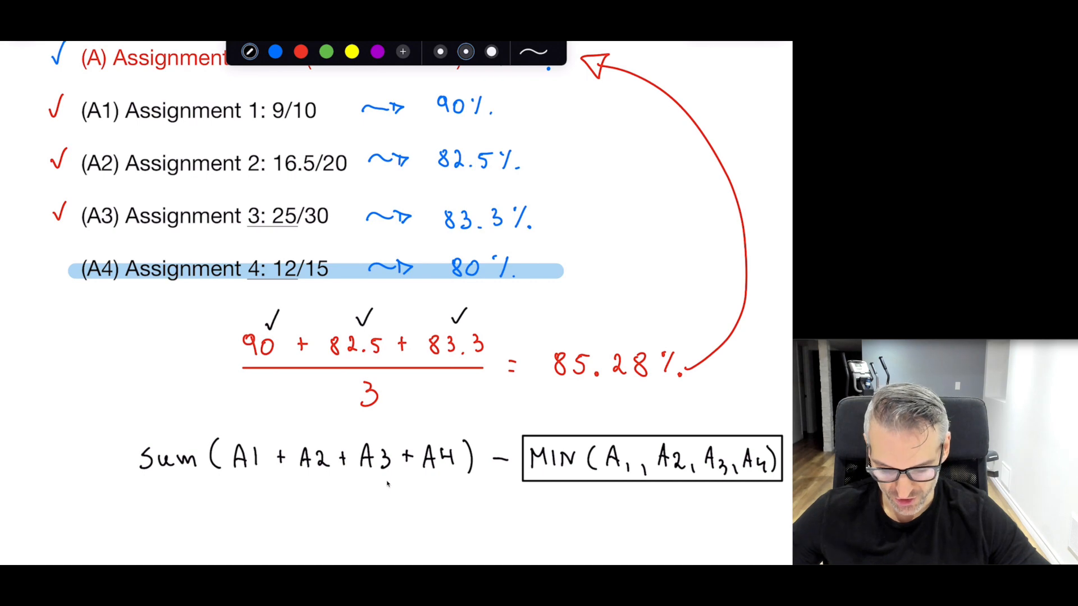
# Draw a fraction bar with 3 beneath the expression, then circle MIN in laser ink
pyautogui.moveTo(140, 500); pyautogui.dragTo(726, 494)
pyautogui.moveTo(415, 513); pyautogui.dragTo(417, 537)
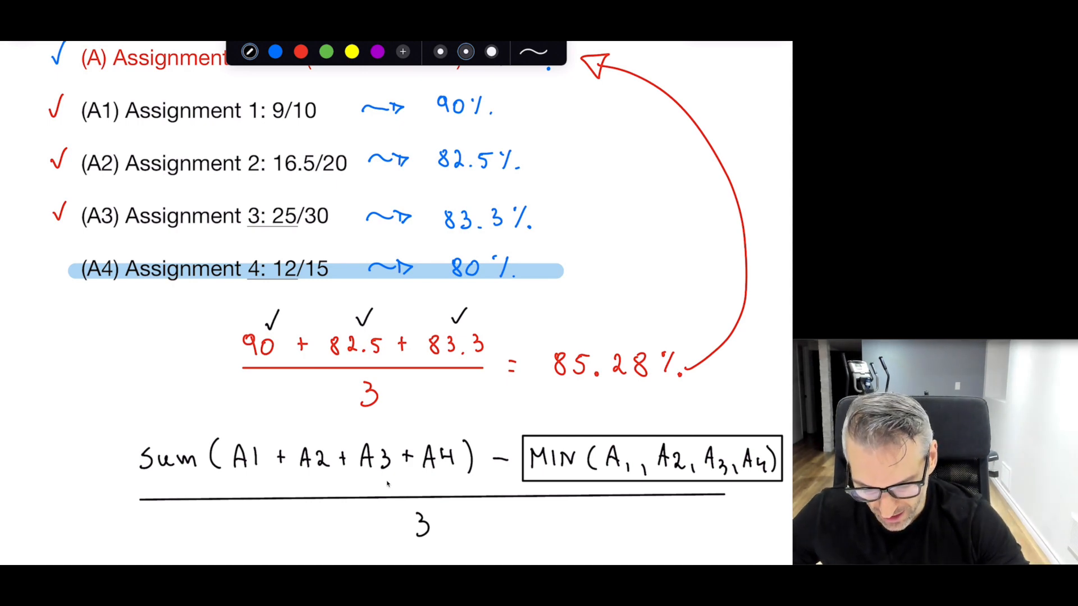
pyautogui.press('l')
pyautogui.moveTo(572, 414)
pyautogui.mouseDown()
pyautogui.moveTo(558, 412)
pyautogui.moveTo(617, 513)
pyautogui.moveTo(777, 447)
pyautogui.moveTo(562, 411)
pyautogui.mouseUp()
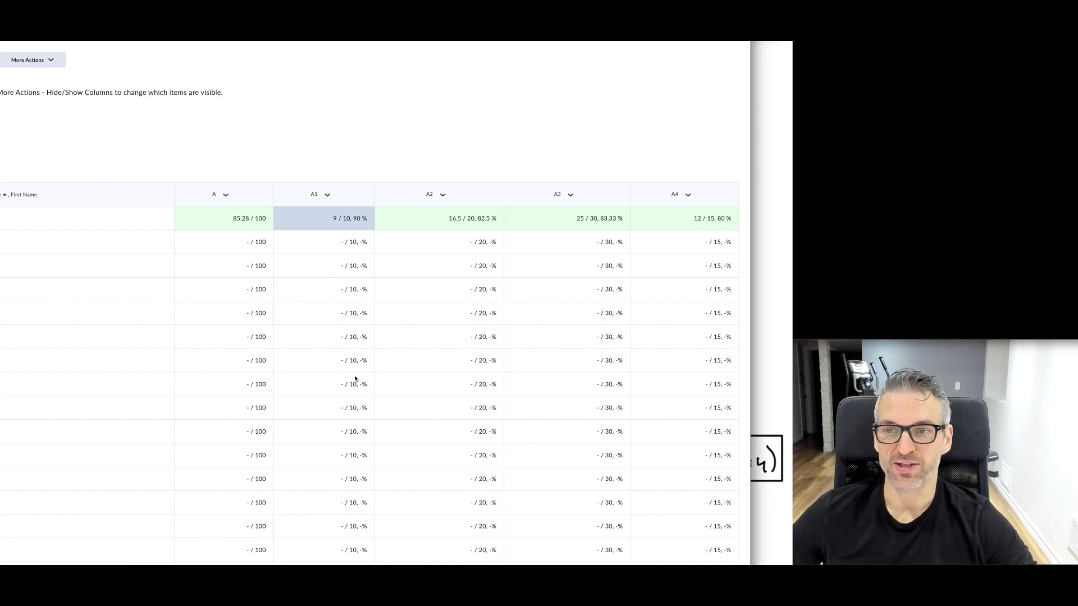
# Edit Assignments (3 out of 4), reviewing short name A and 100 max points, and open its Formula Editor
pyautogui.click(227, 196)
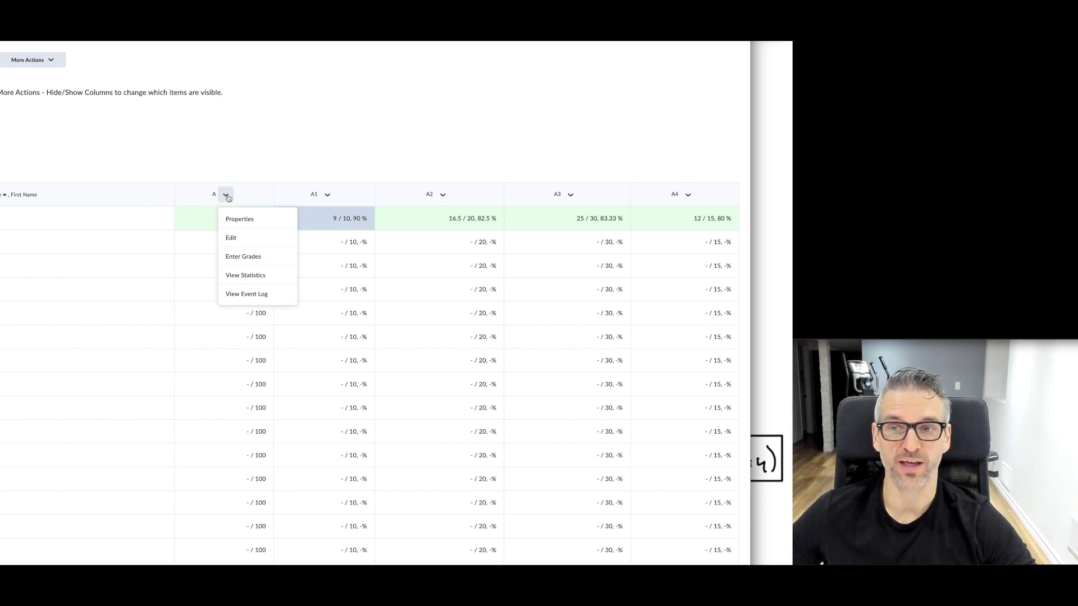
pyautogui.click(230, 238)
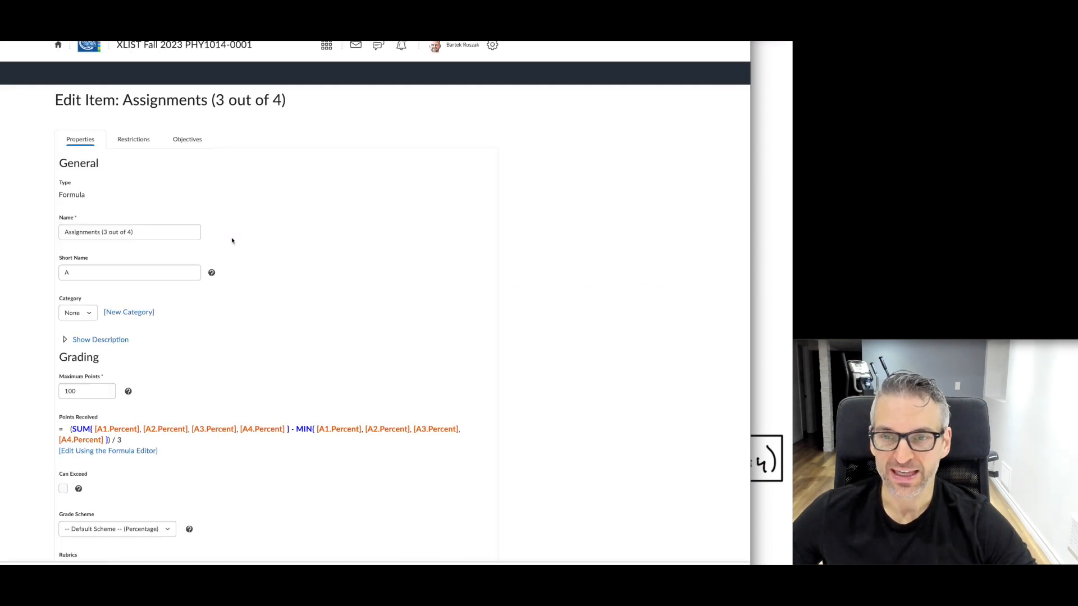
pyautogui.scroll(-2, 292, 337)
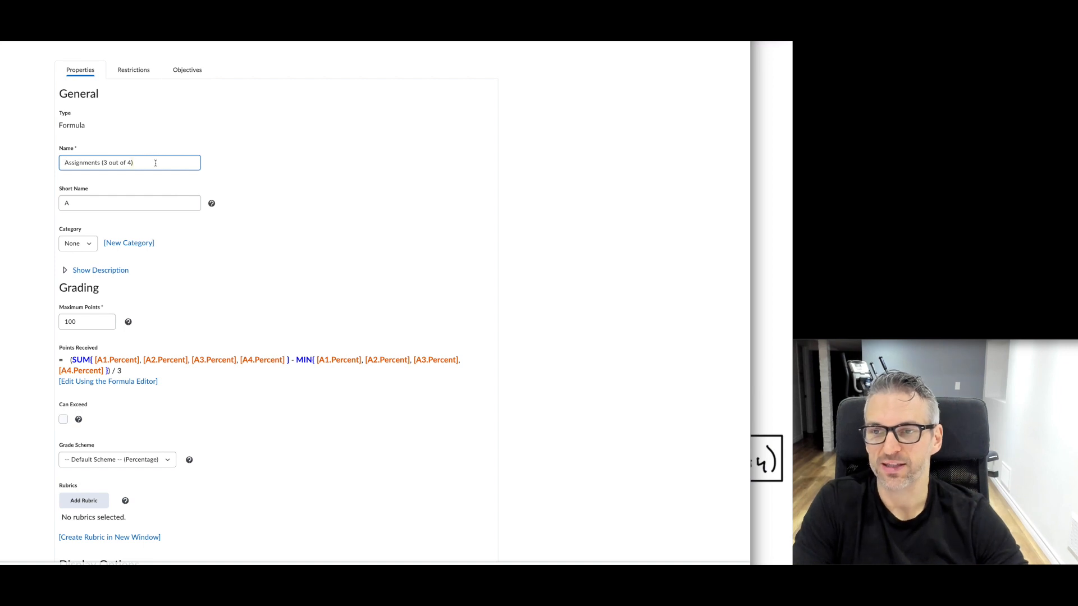
pyautogui.click(77, 203)
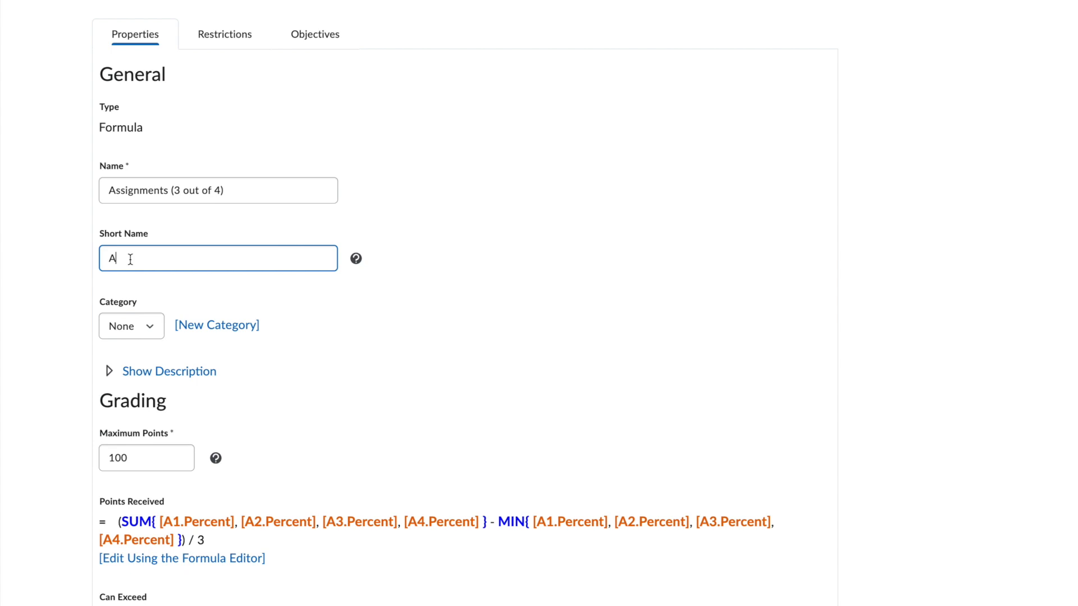
pyautogui.moveTo(150, 130); pyautogui.dragTo(96, 128)
pyautogui.click(231, 131)
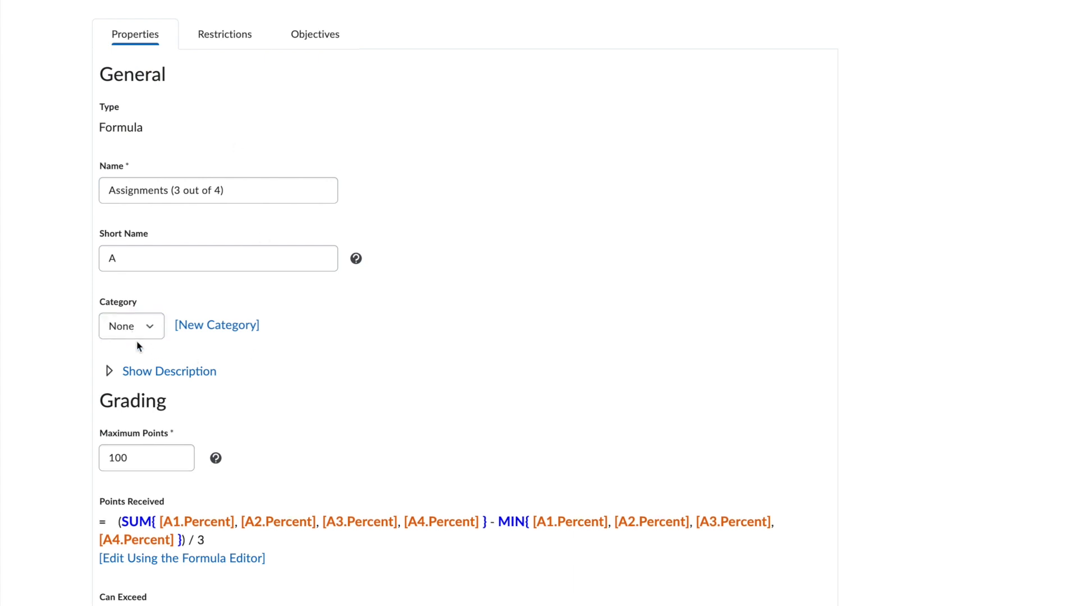
pyautogui.click(141, 461)
pyautogui.click(143, 561)
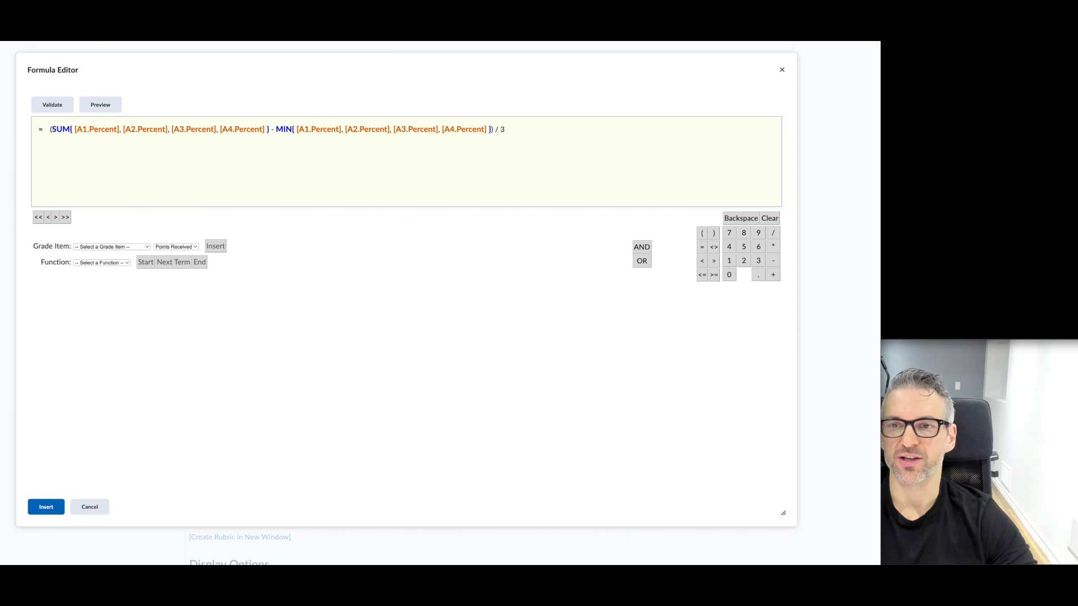
# Select and delete the existing formula text, leaving only the equals sign
pyautogui.moveTo(881, 129); pyautogui.dragTo(777, 139)
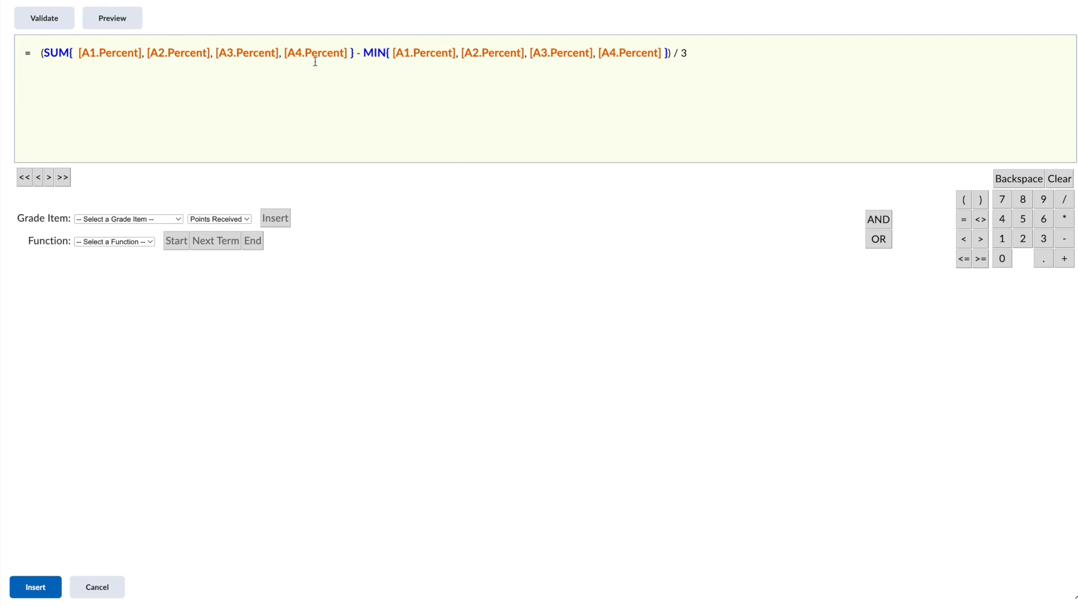
pyautogui.press('BackSpace')
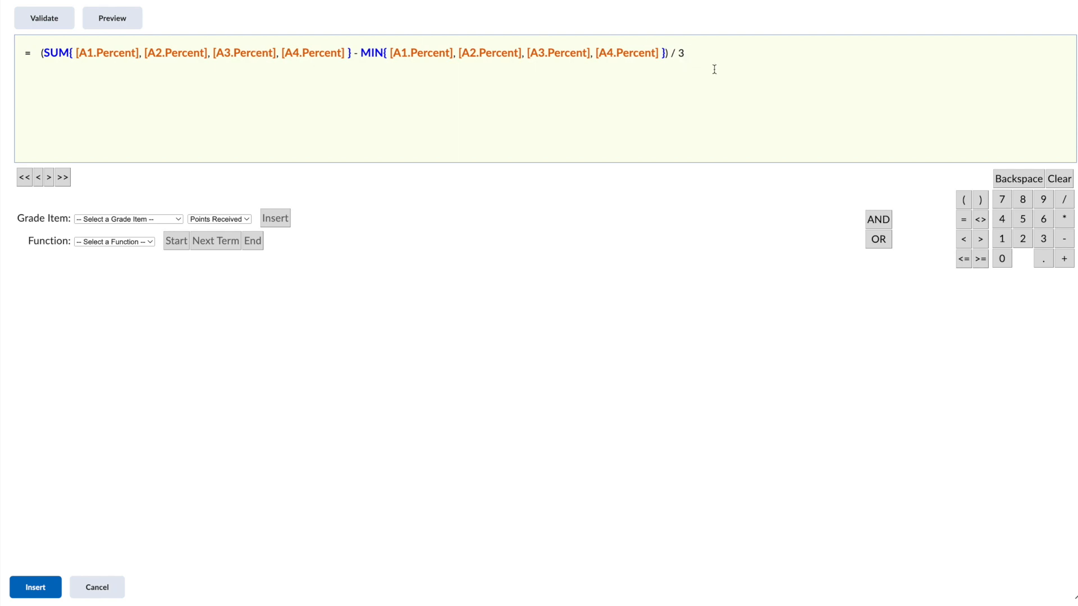
pyautogui.press('BackSpace')
pyautogui.press('BackSpace')
pyautogui.press('BackSpace')
pyautogui.press('BackSpace')
pyautogui.press('BackSpace')
pyautogui.press('BackSpace')
pyautogui.press('BackSpace')
pyautogui.press('BackSpace')
pyautogui.press('BackSpace')
pyautogui.press('BackSpace')
pyautogui.press('BackSpace')
pyautogui.press('BackSpace')
pyautogui.press('BackSpace')
pyautogui.press('BackSpace')
pyautogui.press('BackSpace')
pyautogui.press('BackSpace')
pyautogui.press('BackSpace')
pyautogui.press('BackSpace')
pyautogui.press('BackSpace')
pyautogui.press('BackSpace')
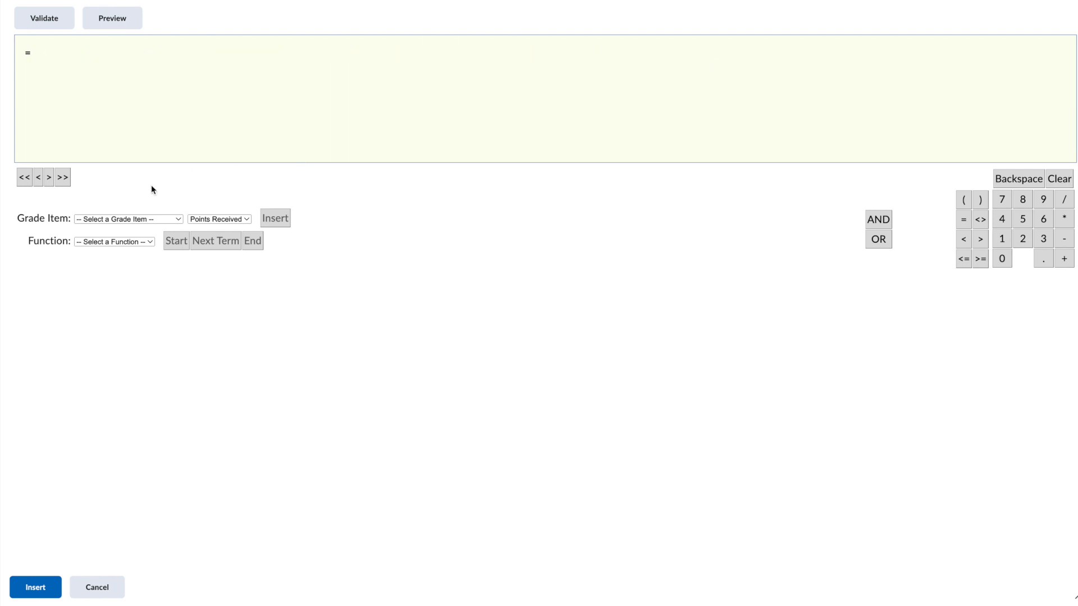
# Start a SUM function and insert the A1 and A2 Percent values
pyautogui.click(149, 243)
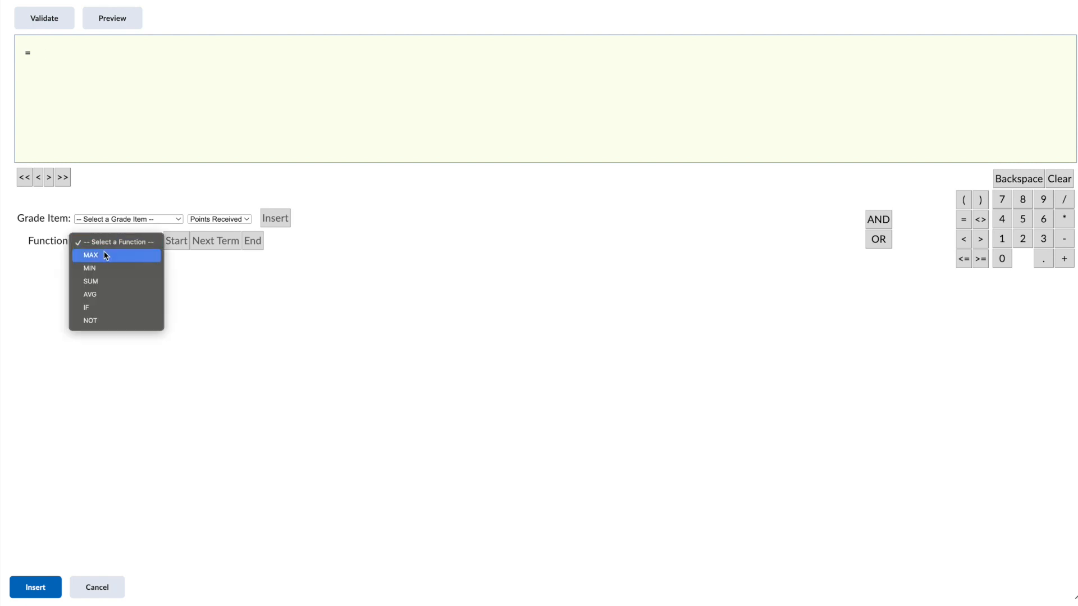
pyautogui.click(97, 285)
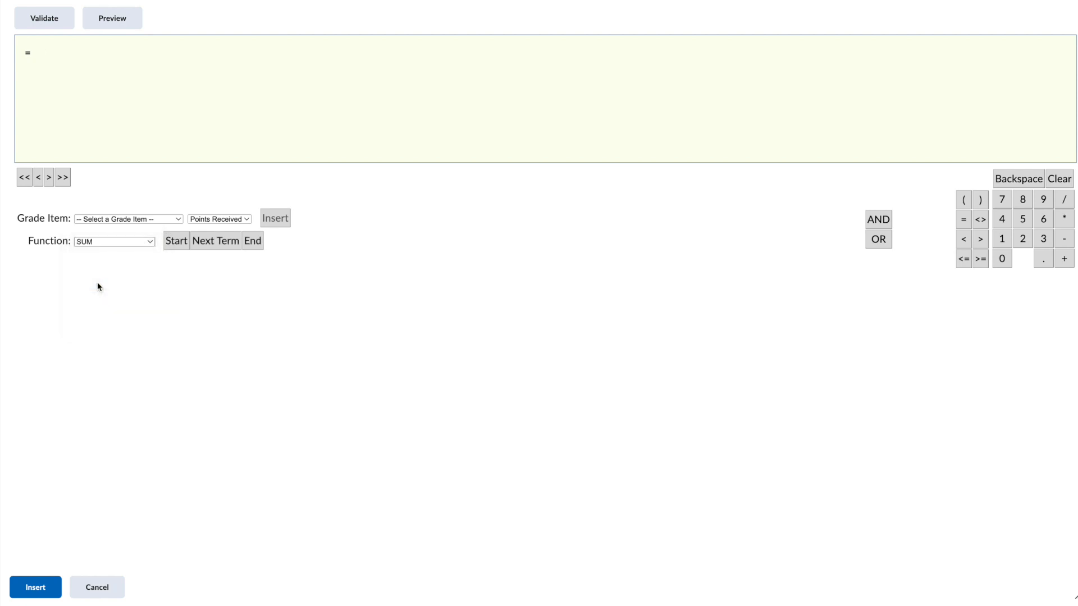
pyautogui.click(177, 244)
pyautogui.click(177, 220)
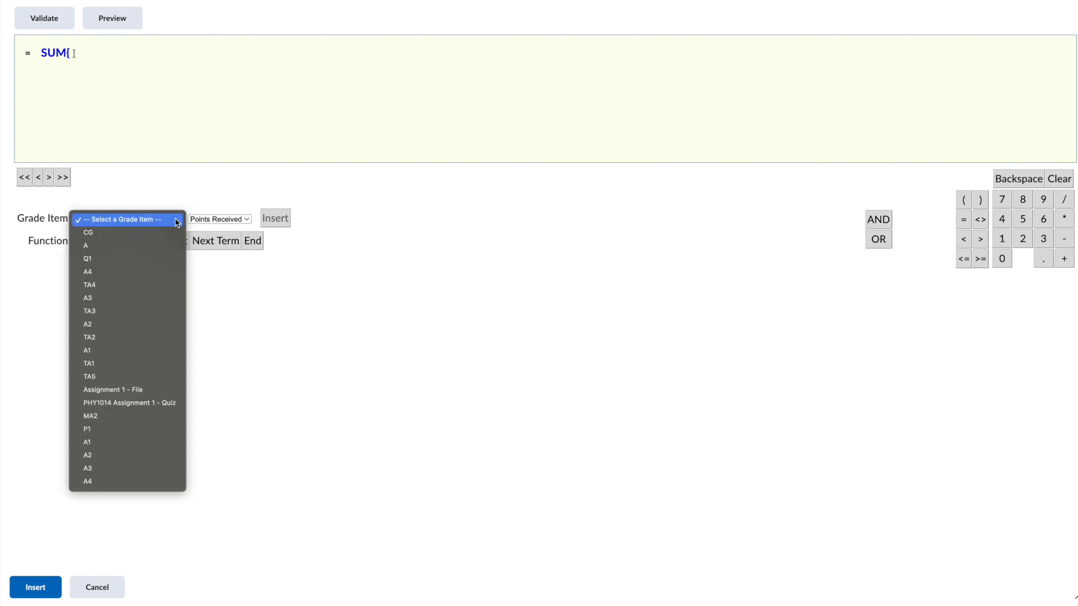
pyautogui.click(99, 445)
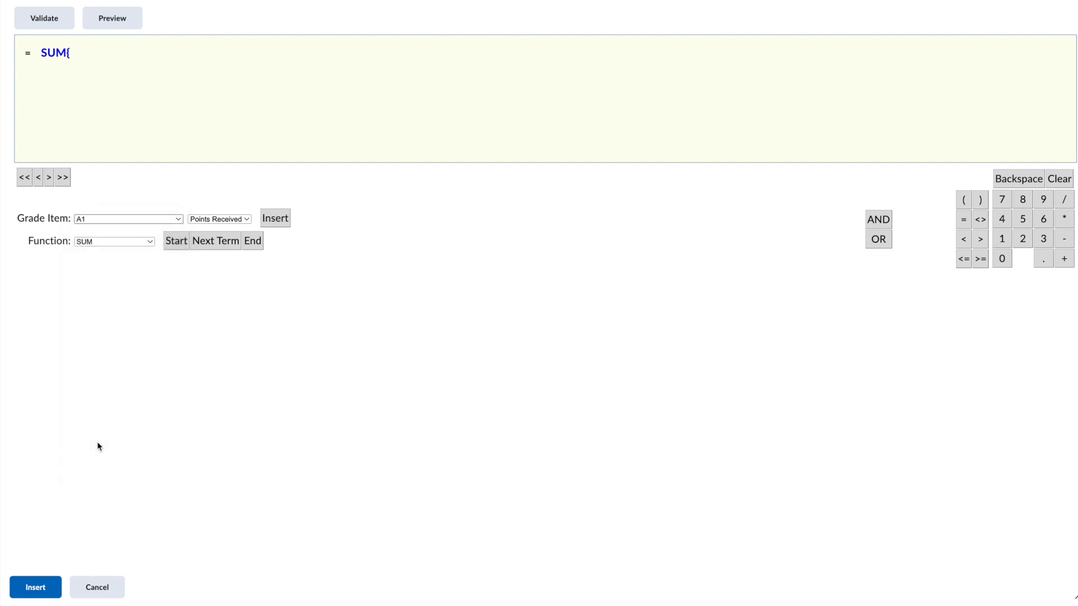
pyautogui.click(247, 220)
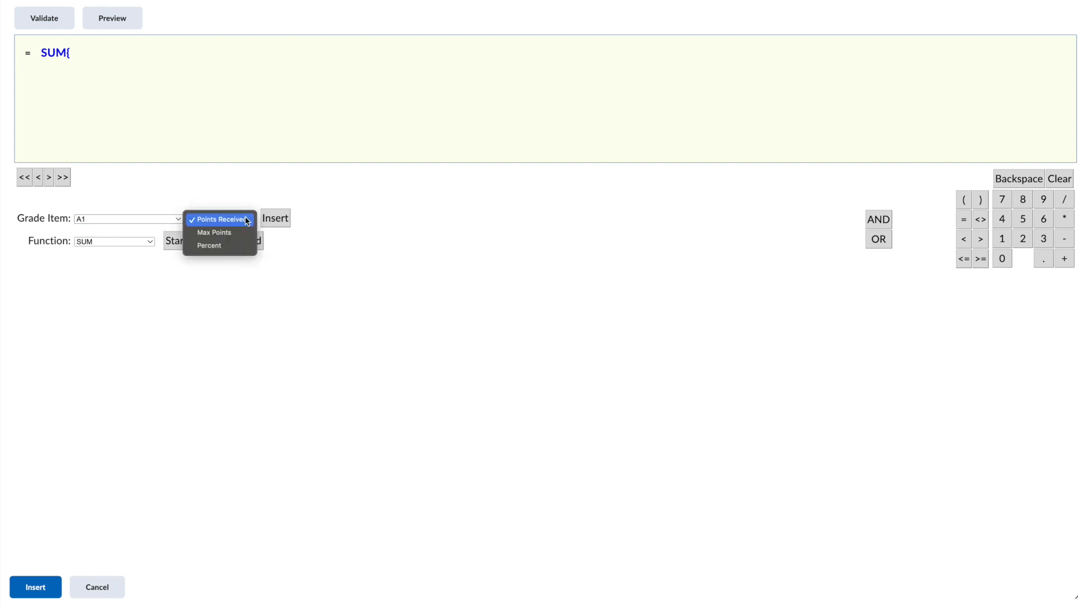
pyautogui.click(214, 247)
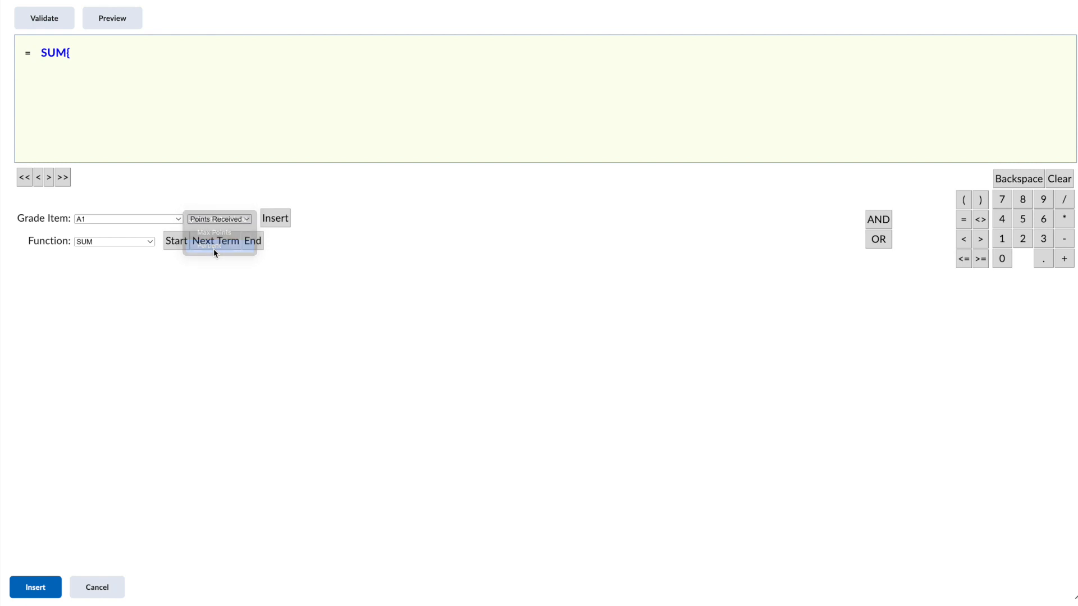
pyautogui.click(281, 222)
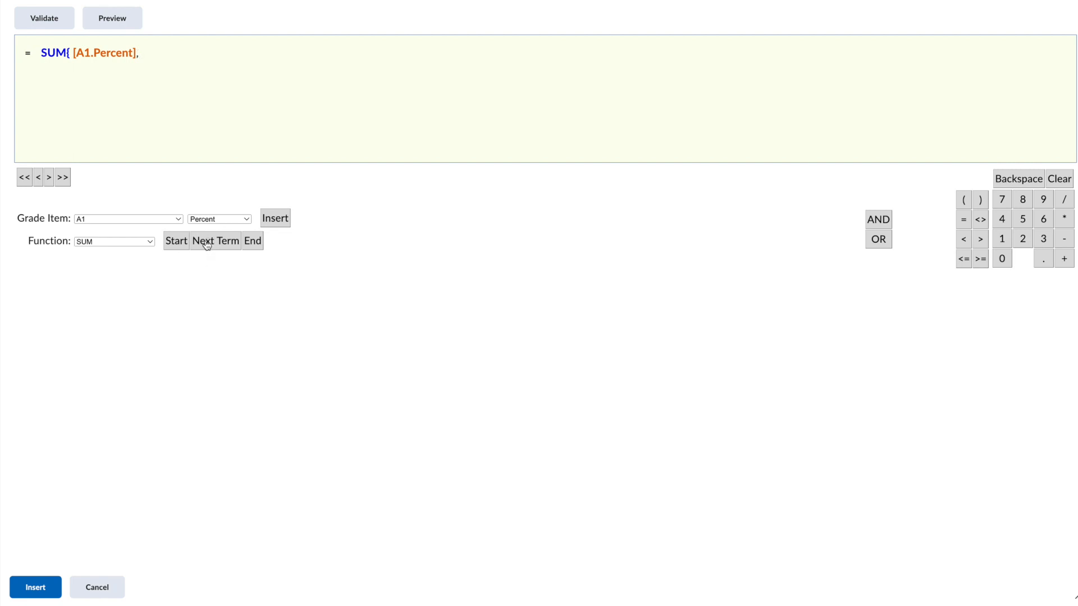
pyautogui.click(178, 220)
pyautogui.click(106, 232)
pyautogui.click(276, 219)
# Add the A3 and A4 Percent terms to the SUM and close it
pyautogui.click(211, 246)
pyautogui.click(177, 219)
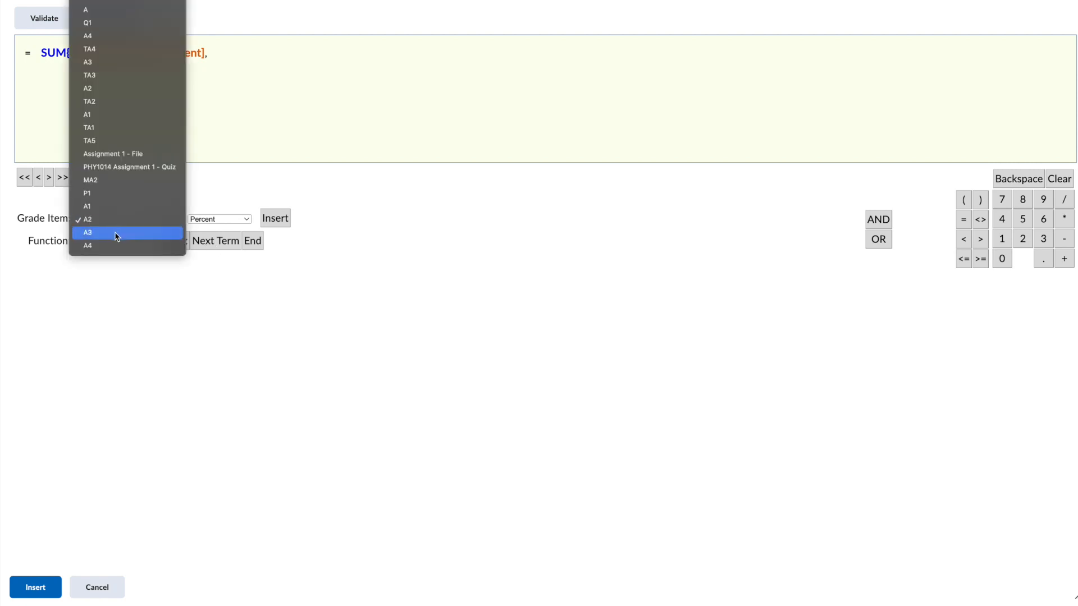
pyautogui.click(115, 233)
pyautogui.click(276, 218)
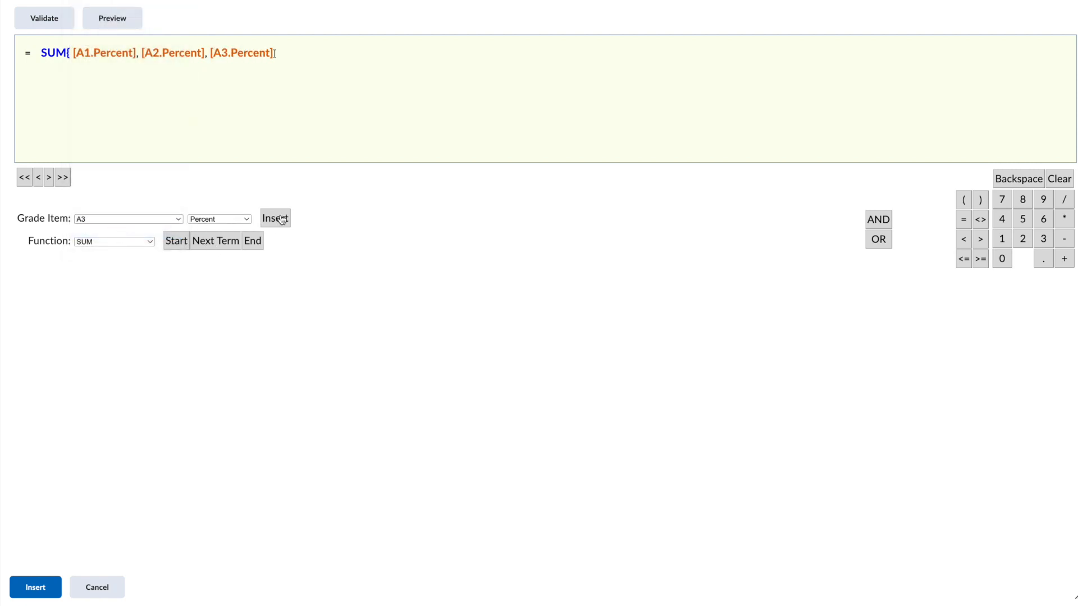
pyautogui.click(210, 246)
pyautogui.click(177, 219)
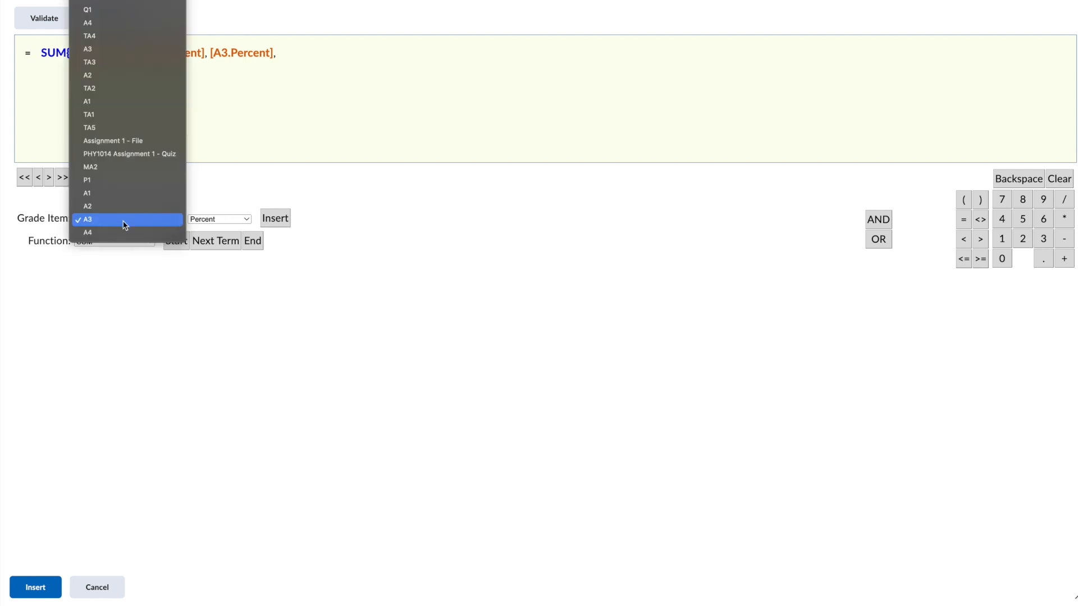
pyautogui.click(114, 234)
pyautogui.click(283, 222)
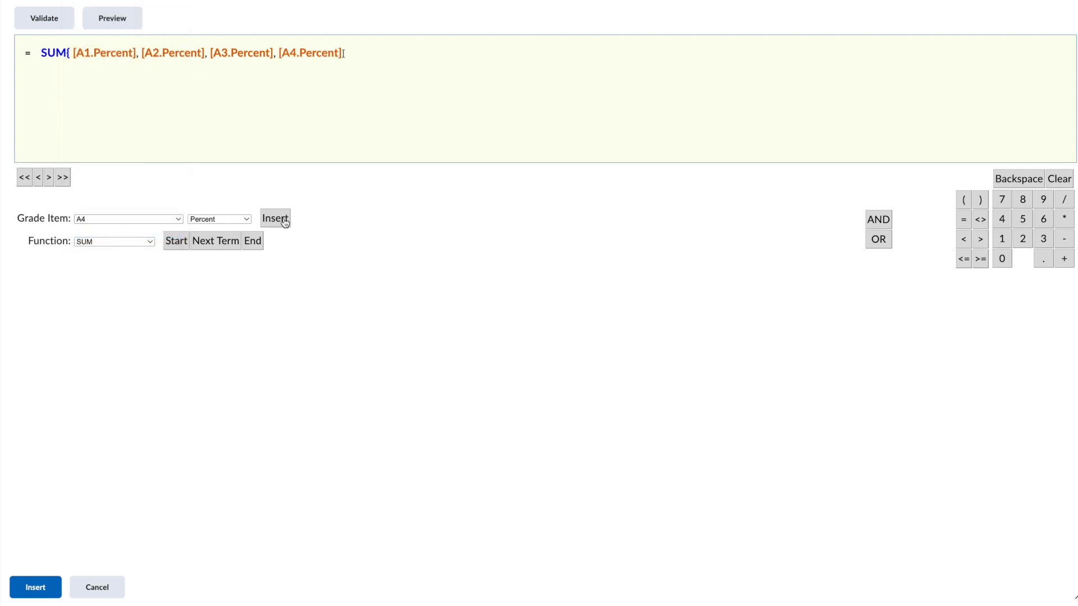
pyautogui.click(253, 242)
# Insert an opening '(' before SUM and return to the formula's end
pyautogui.click(42, 52)
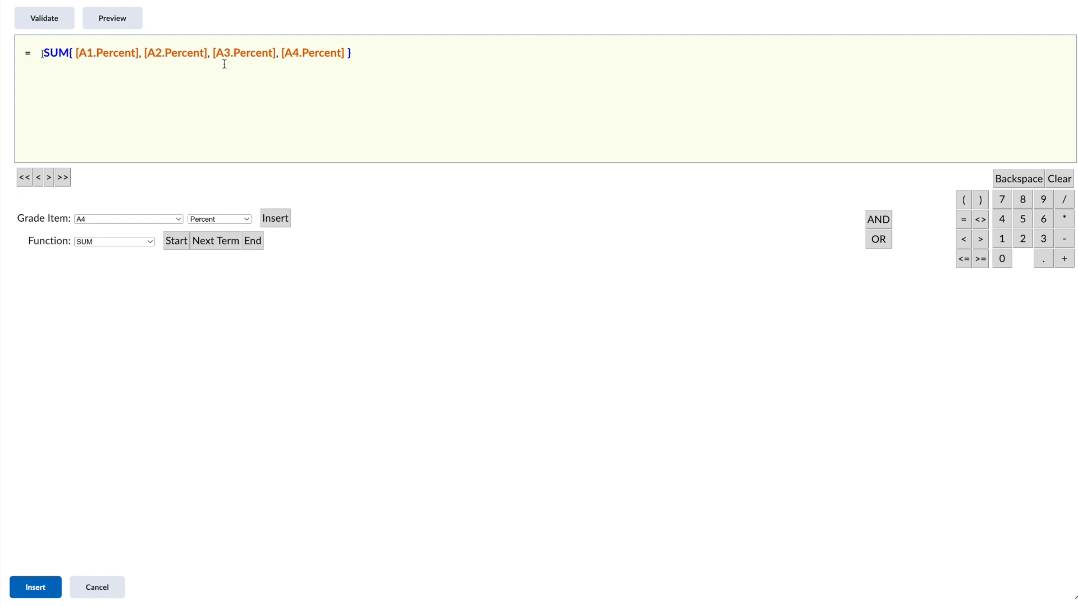
pyautogui.write('(')
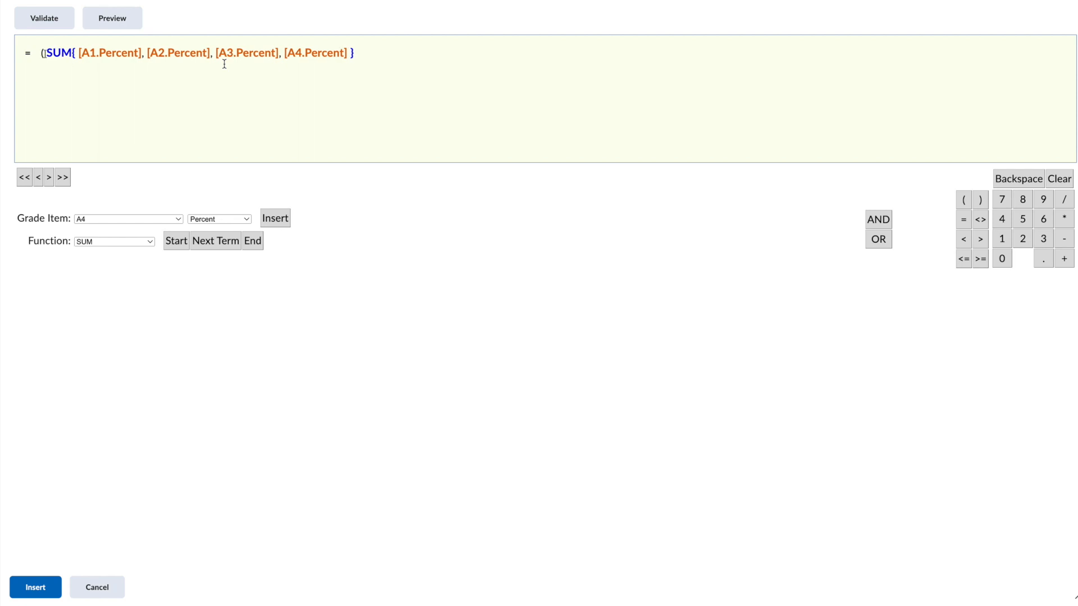
pyautogui.click(369, 55)
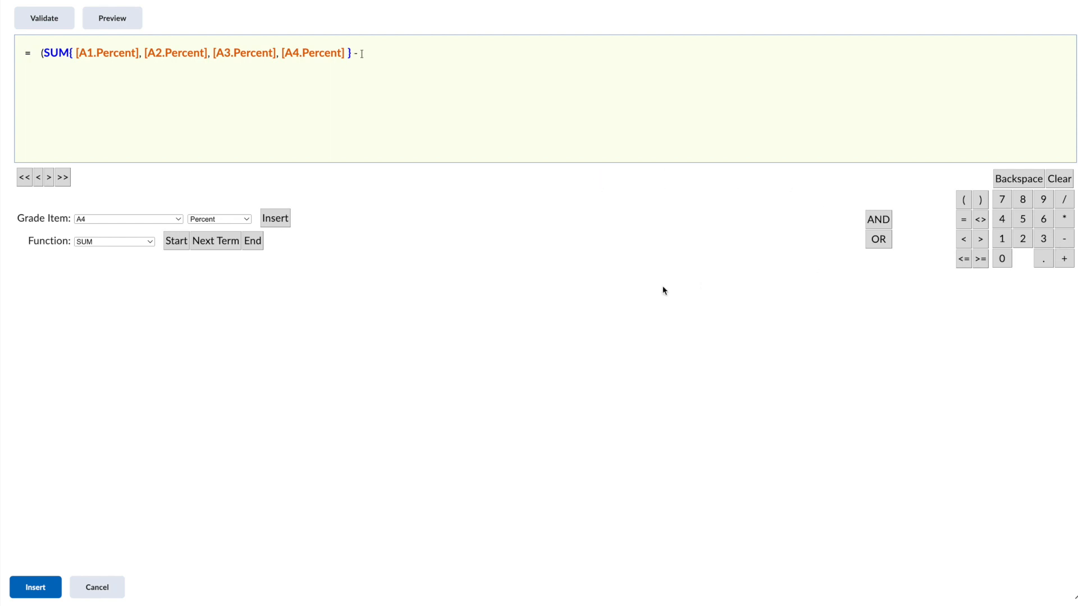
# Start a MIN function and insert the A1 and A2 Percent values
pyautogui.click(150, 240)
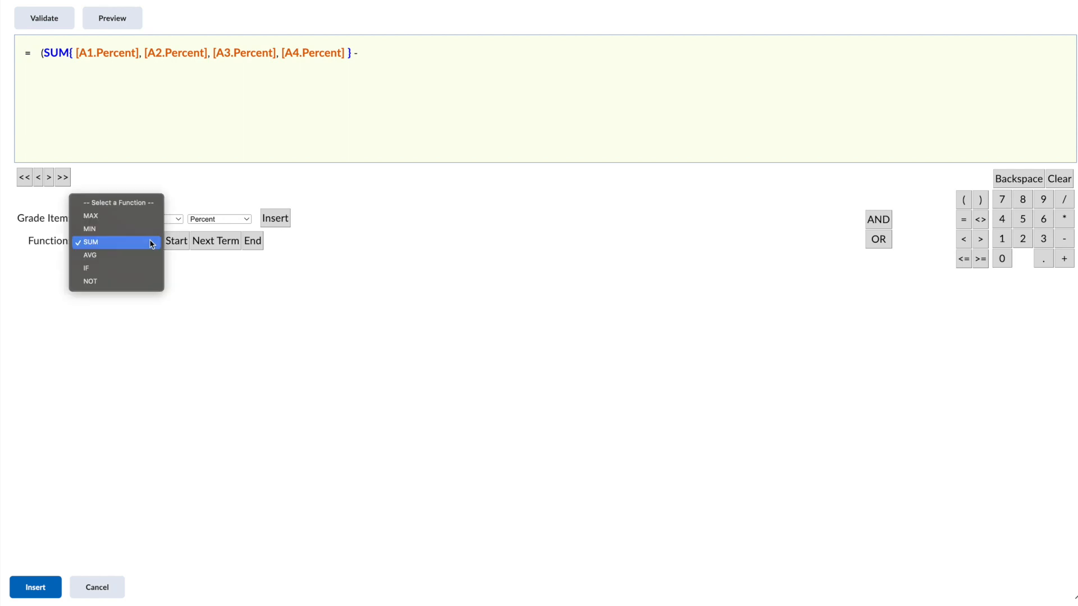
pyautogui.click(96, 230)
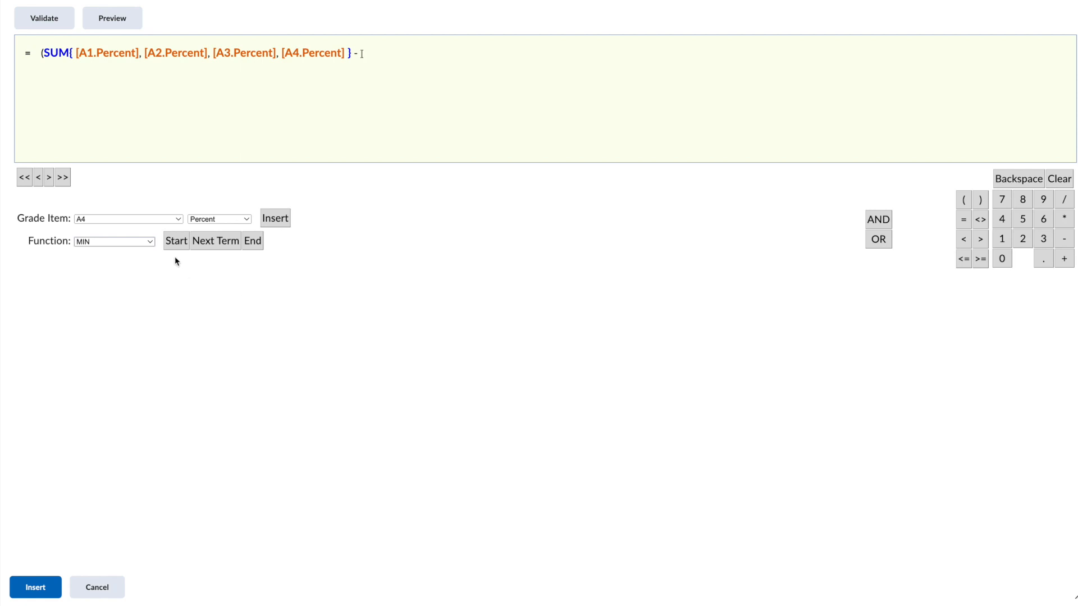
pyautogui.click(176, 242)
pyautogui.click(178, 219)
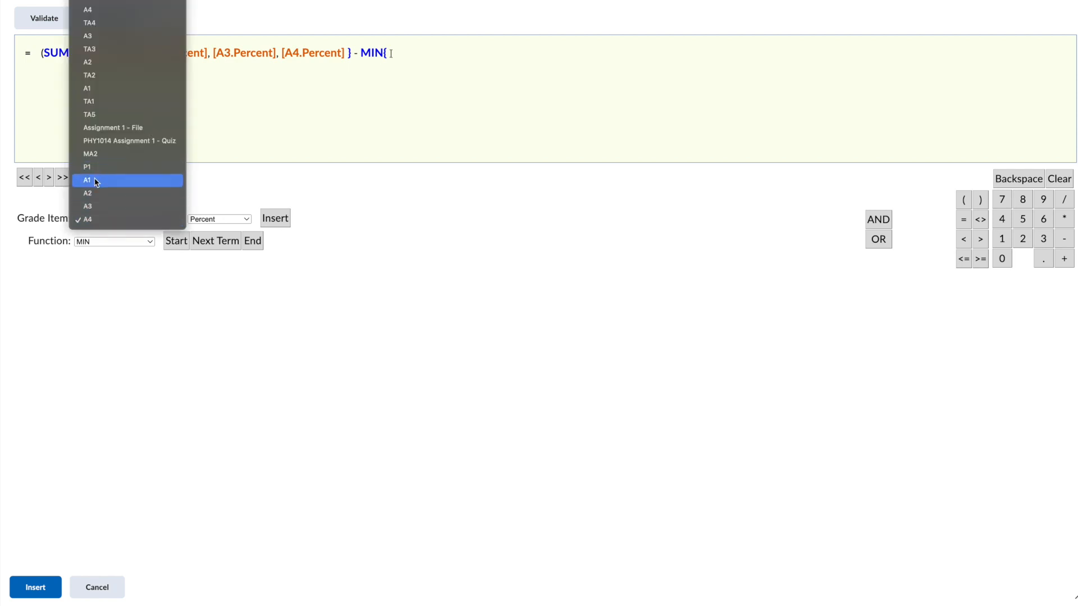
pyautogui.click(95, 180)
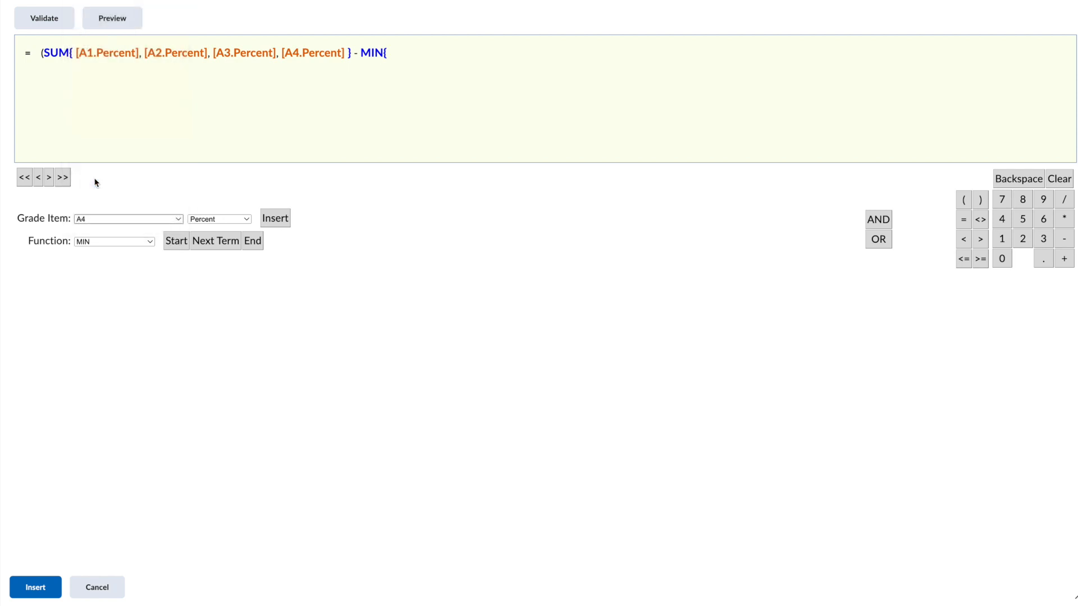
pyautogui.click(275, 222)
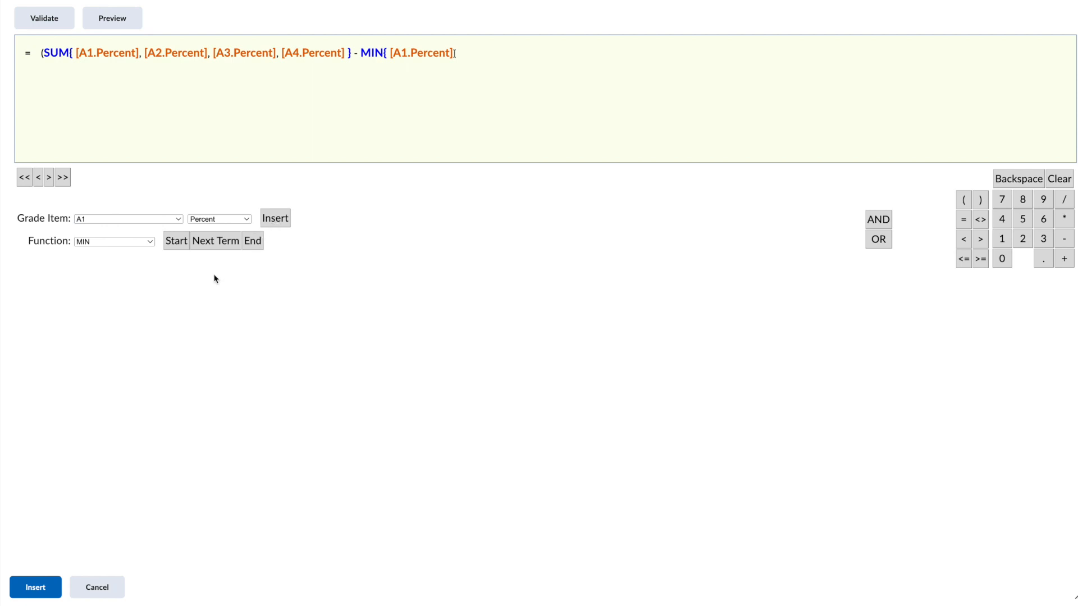
pyautogui.click(178, 219)
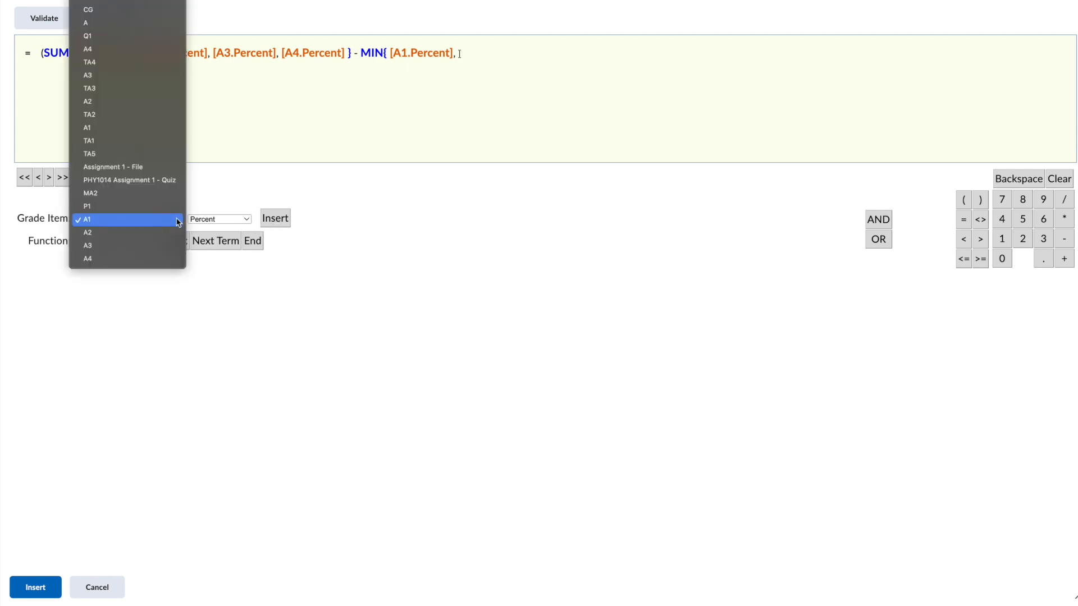
pyautogui.click(120, 233)
pyautogui.click(277, 220)
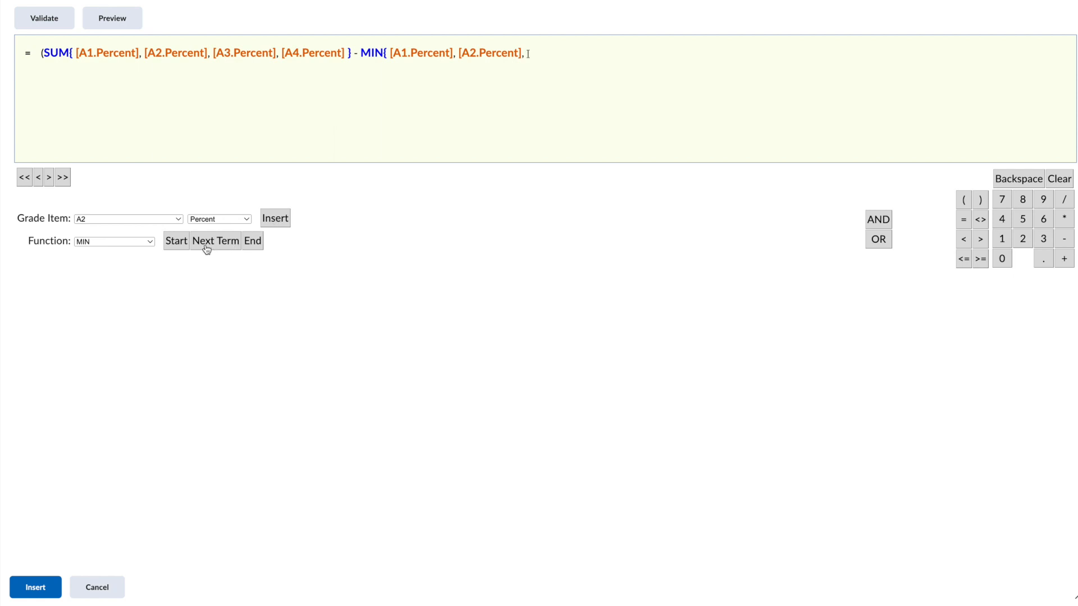
# Add the A3 and A4 Percent terms to the MIN and close it
pyautogui.click(179, 219)
pyautogui.click(133, 233)
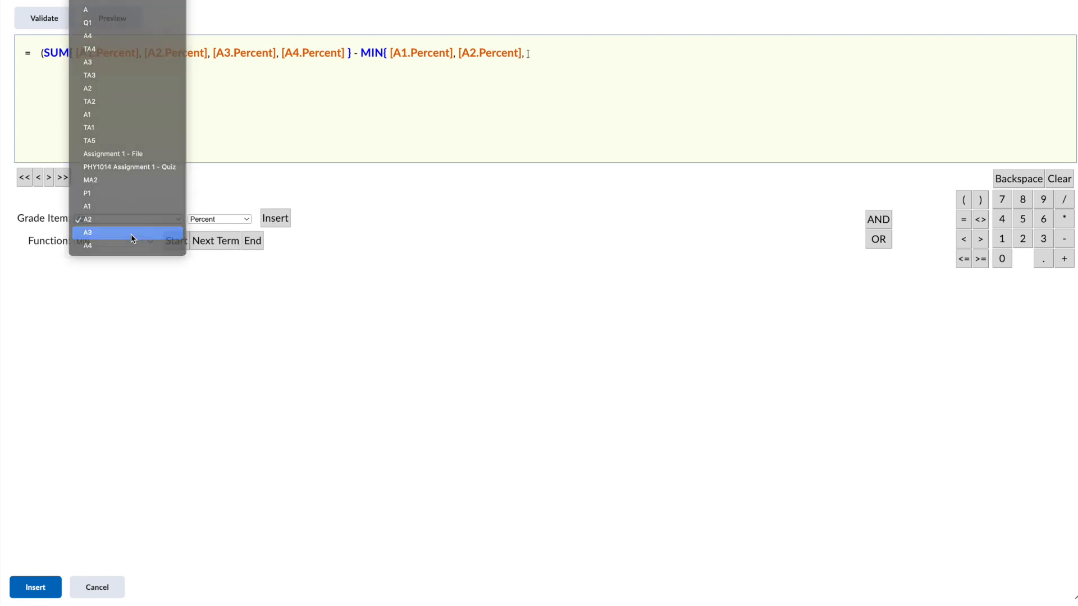
pyautogui.click(209, 242)
pyautogui.click(175, 219)
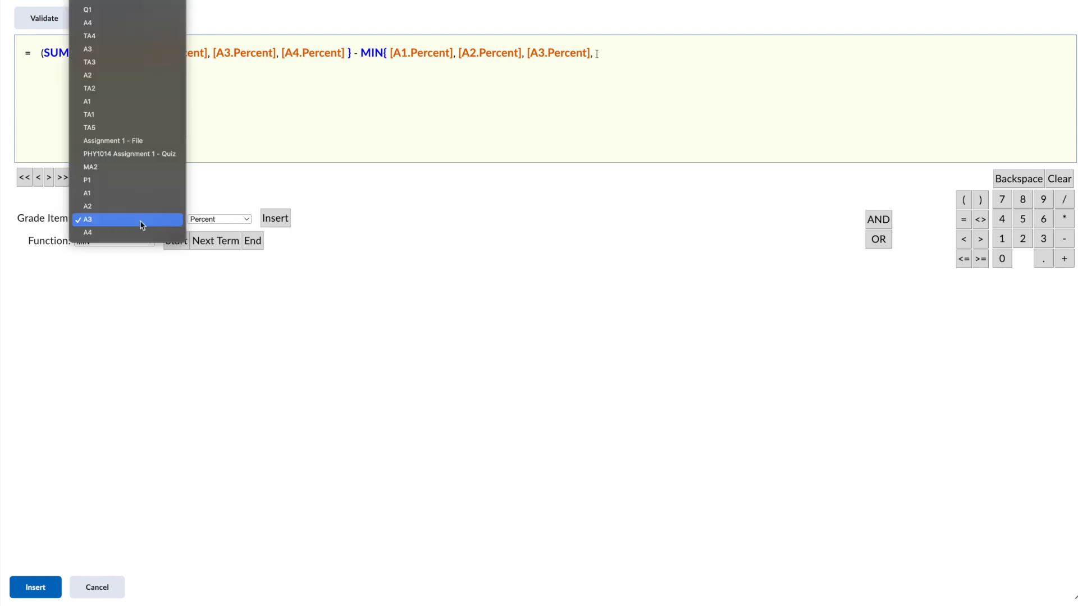
pyautogui.click(132, 232)
pyautogui.click(282, 223)
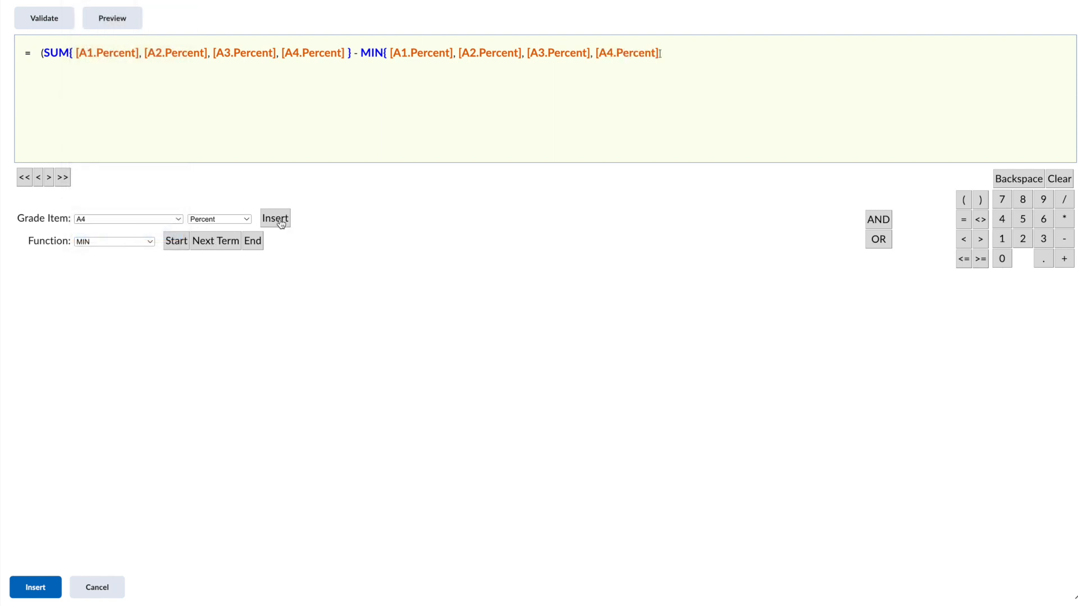
pyautogui.click(253, 248)
# Append '/3' so the whole expression is divided by 3
pyautogui.write('/')
pyautogui.write('3')
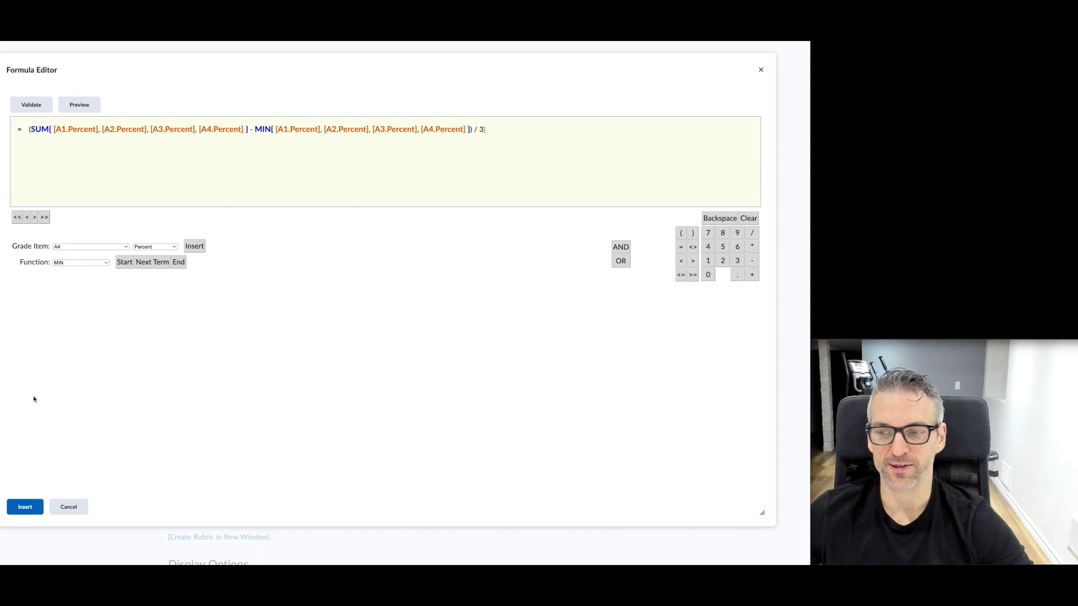
# Insert the formula into Points Received and override student view to hide the grade scheme symbol
pyautogui.click(25, 508)
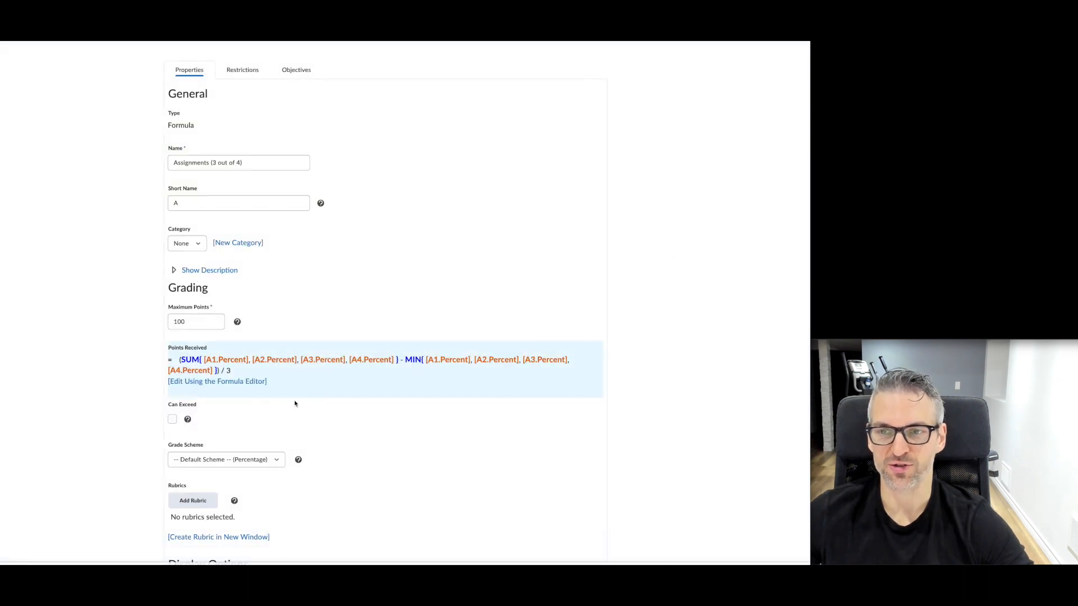
pyautogui.scroll(-5, 415, 466)
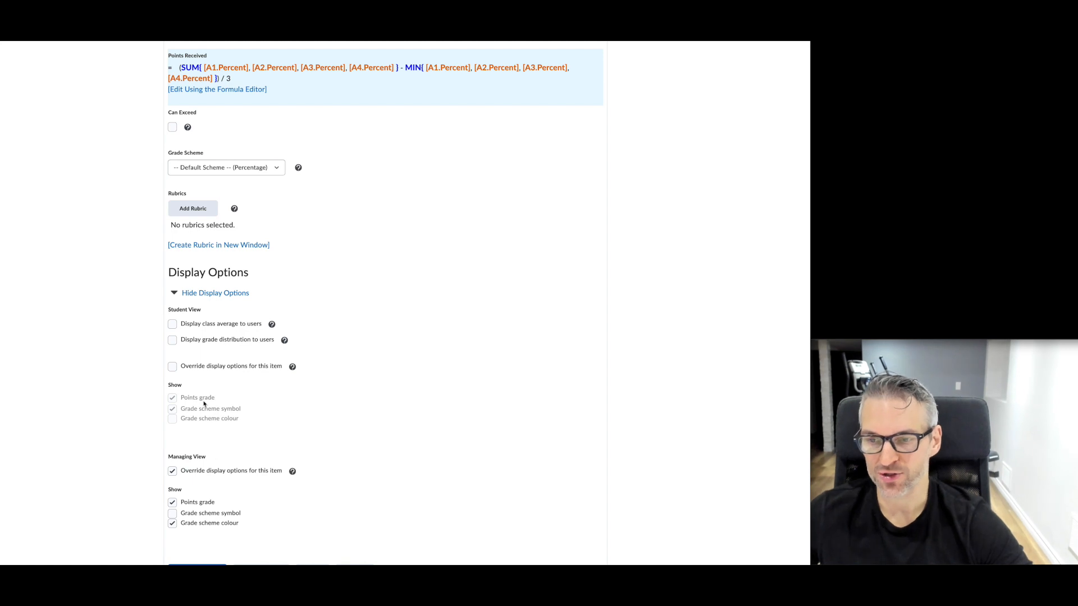
pyautogui.click(172, 471)
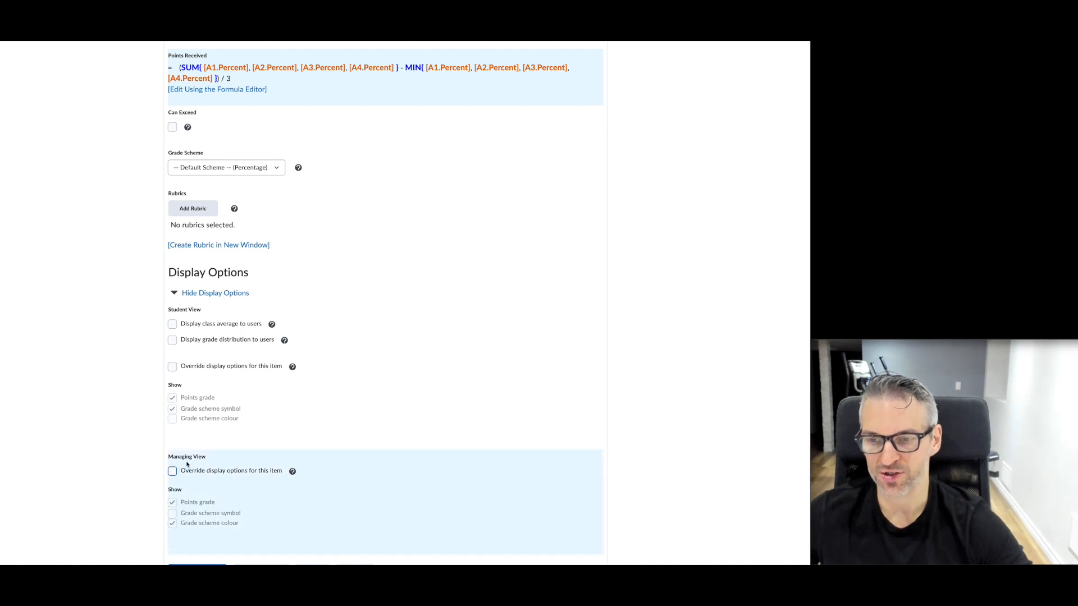
pyautogui.click(173, 471)
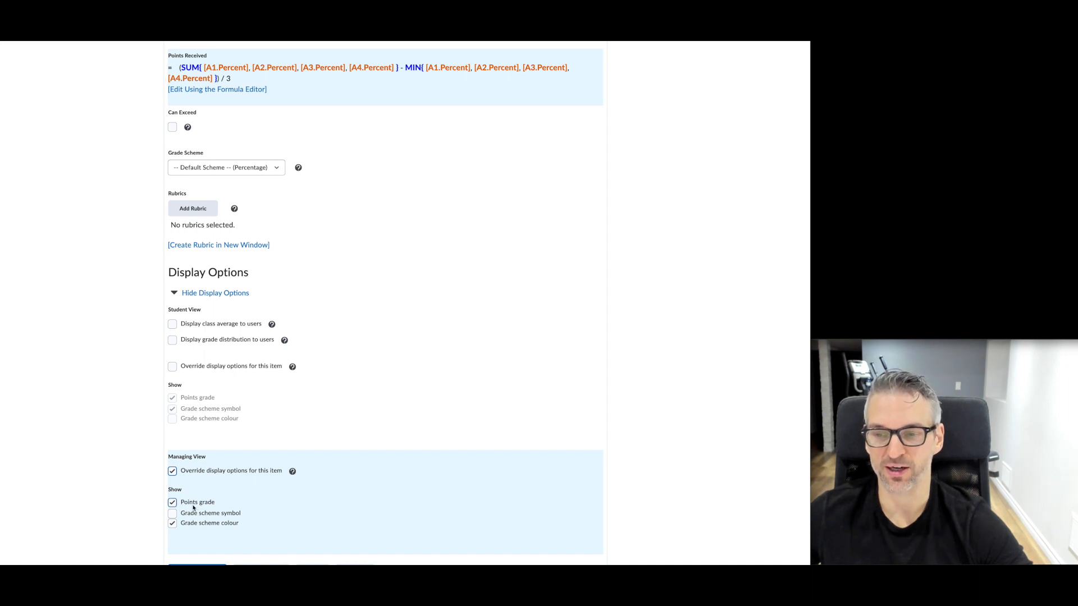
pyautogui.click(172, 515)
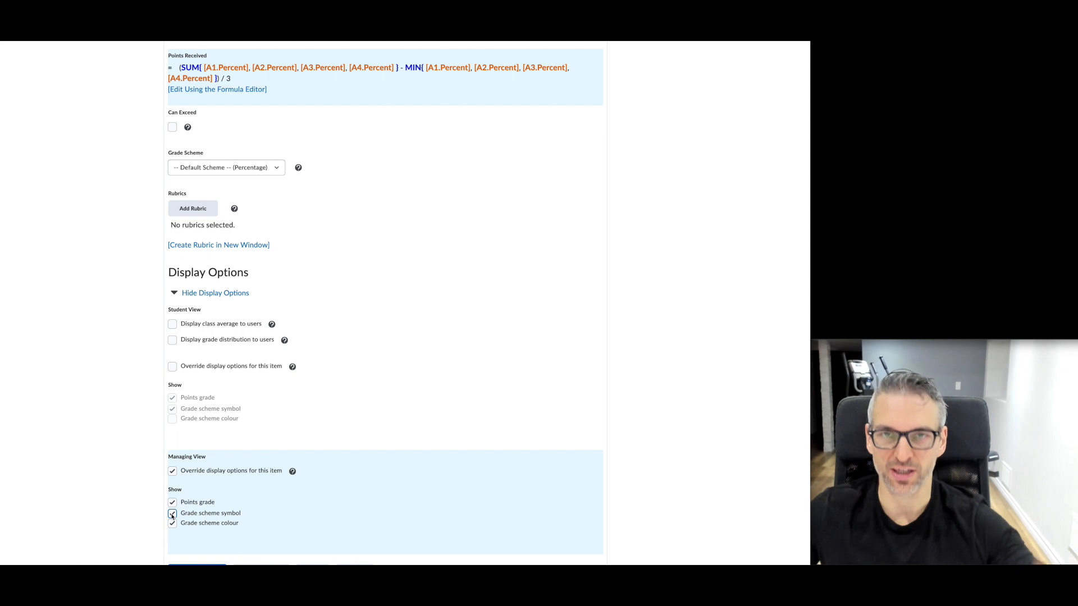
pyautogui.click(172, 514)
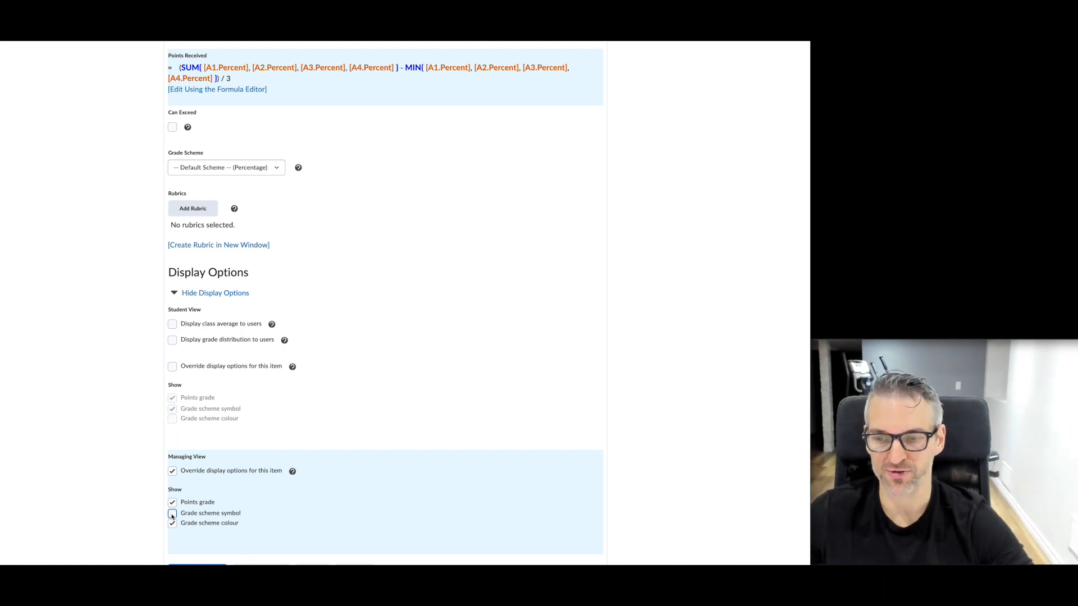
pyautogui.click(173, 367)
pyautogui.click(173, 409)
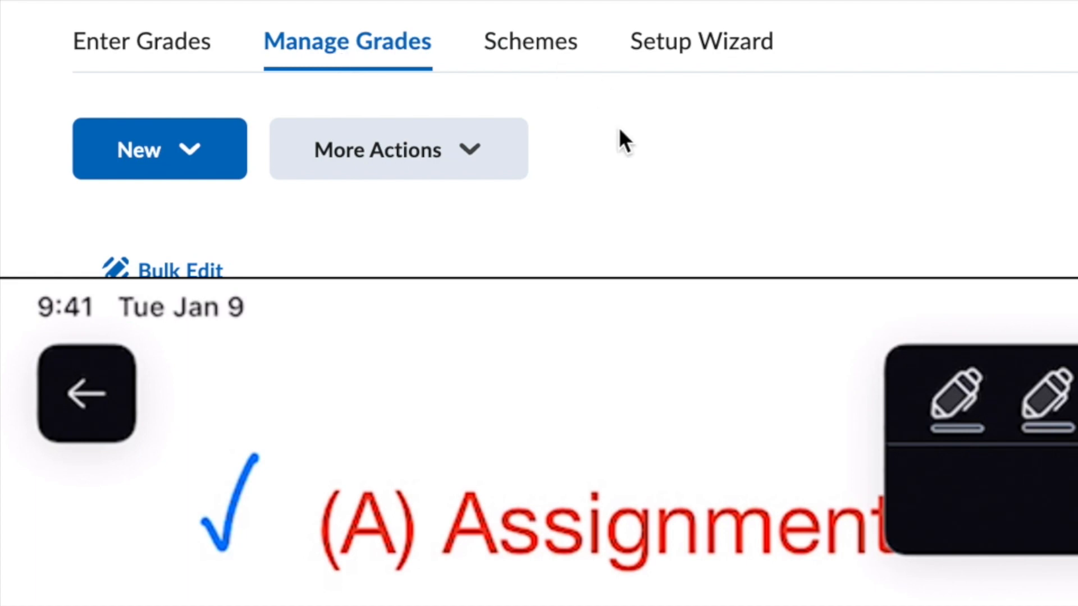
# Create a new Formula grade item, then move the whiteboard notes over the gradebook
pyautogui.scroll(-1, 990, 126)
pyautogui.scroll(1, 989, 127)
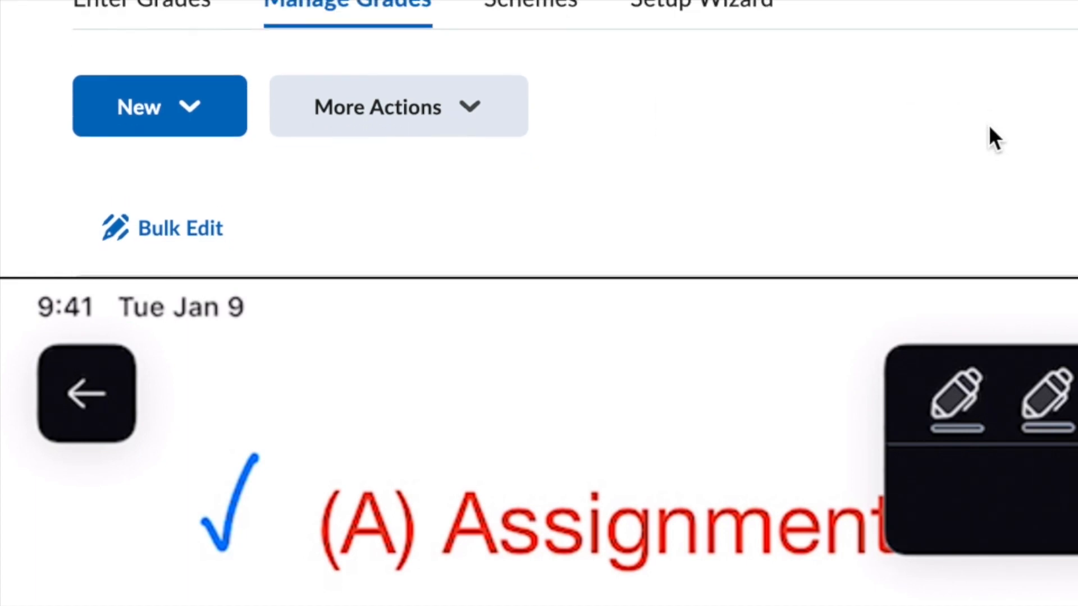
pyautogui.scroll(-1, 989, 125)
pyautogui.scroll(1, 989, 125)
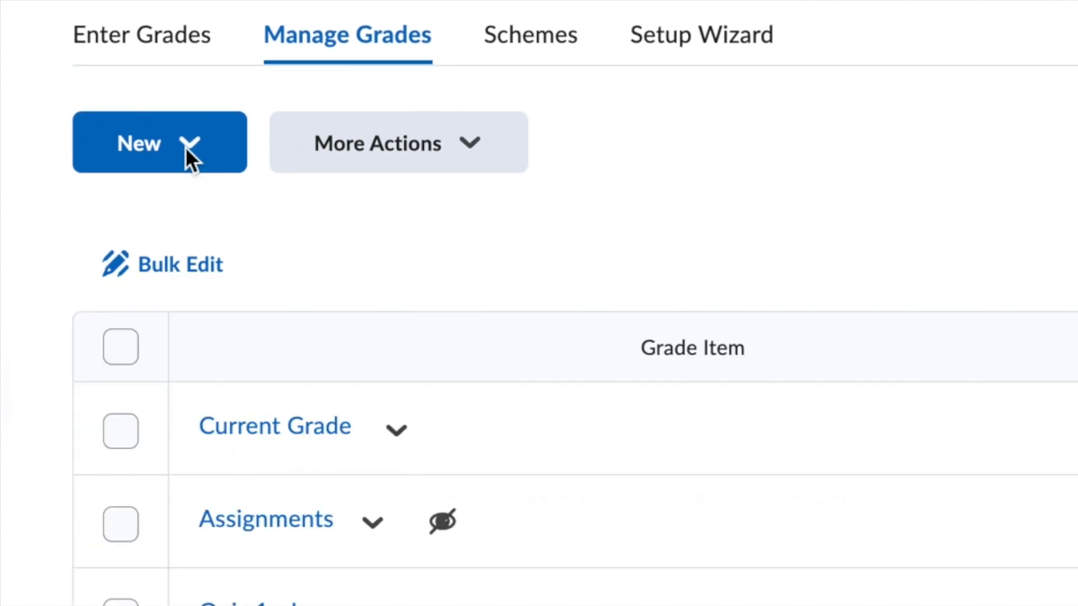
pyautogui.click(189, 149)
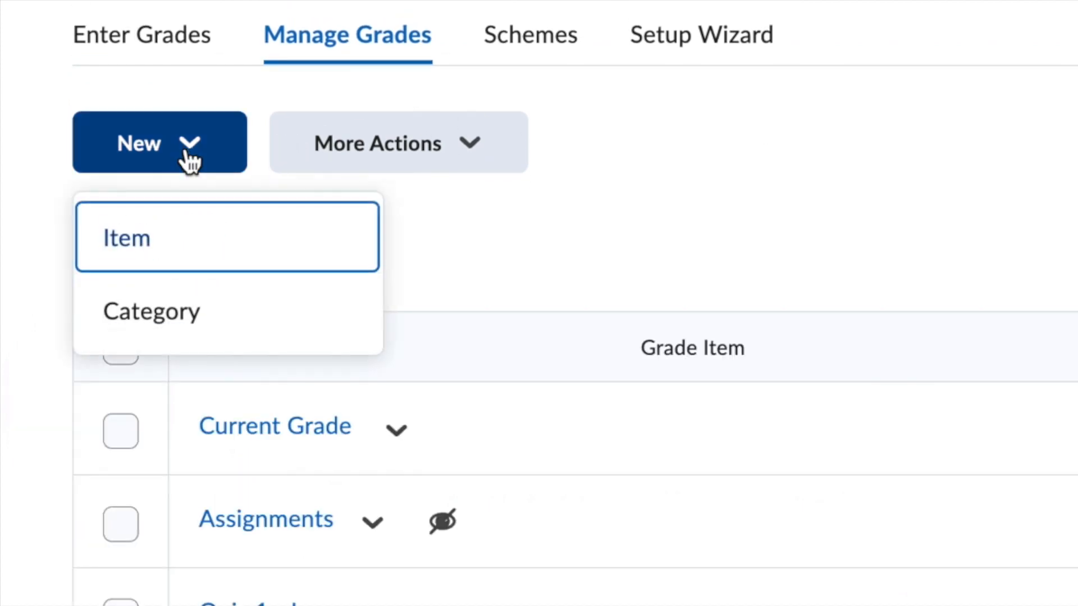
pyautogui.click(134, 254)
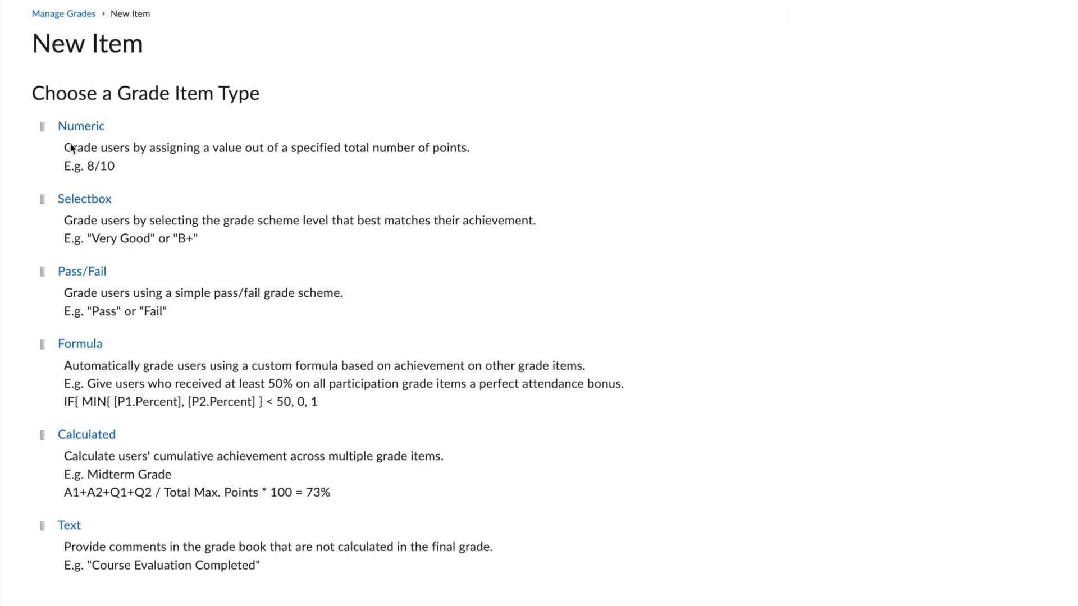
pyautogui.click(84, 350)
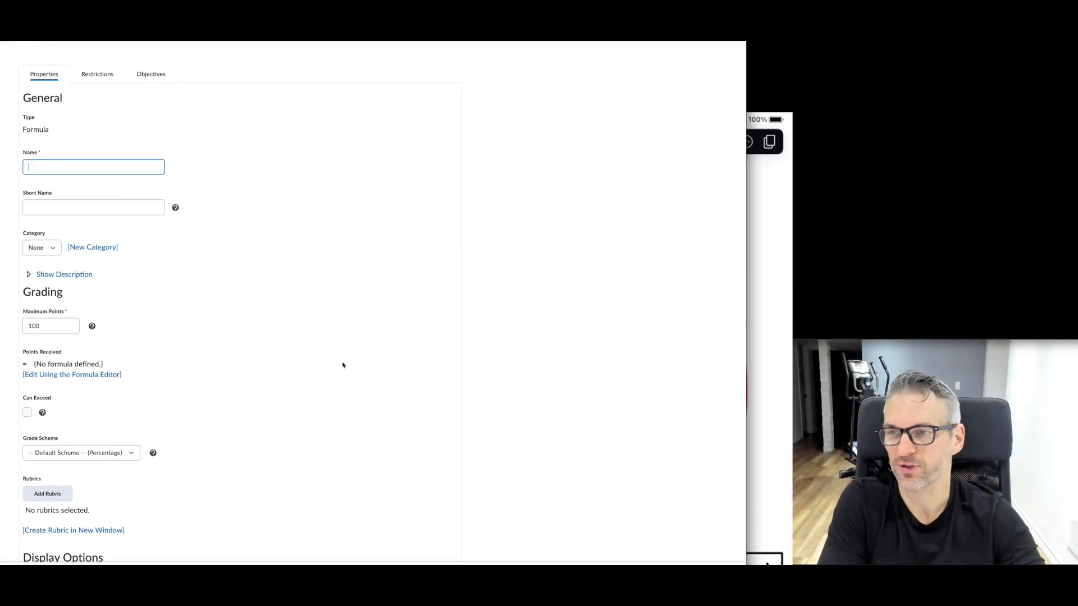
pyautogui.click(75, 208)
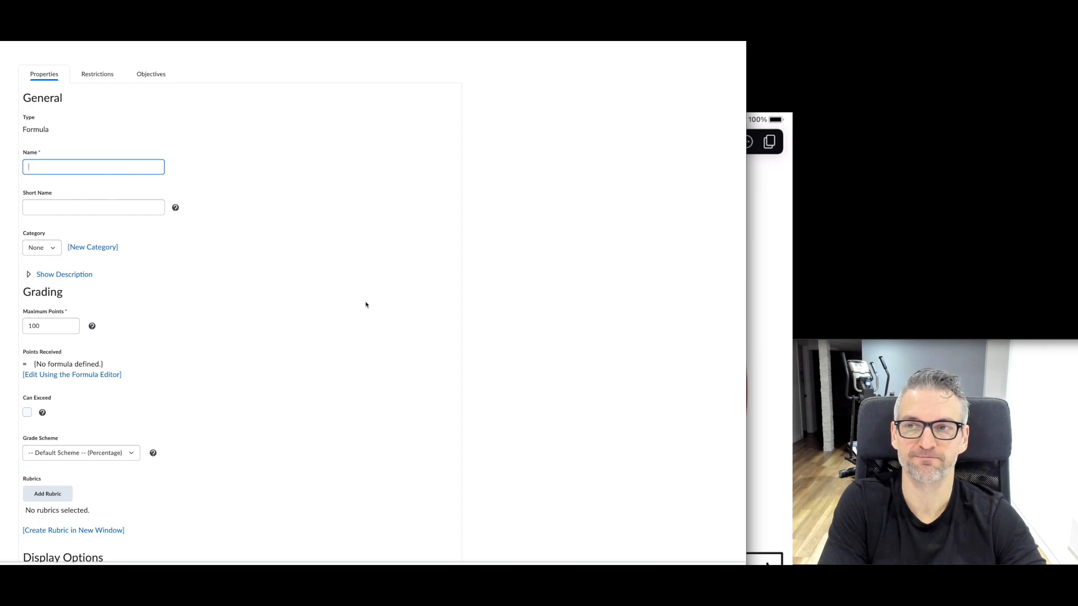
pyautogui.click(769, 191)
pyautogui.moveTo(655, 131); pyautogui.dragTo(645, 49)
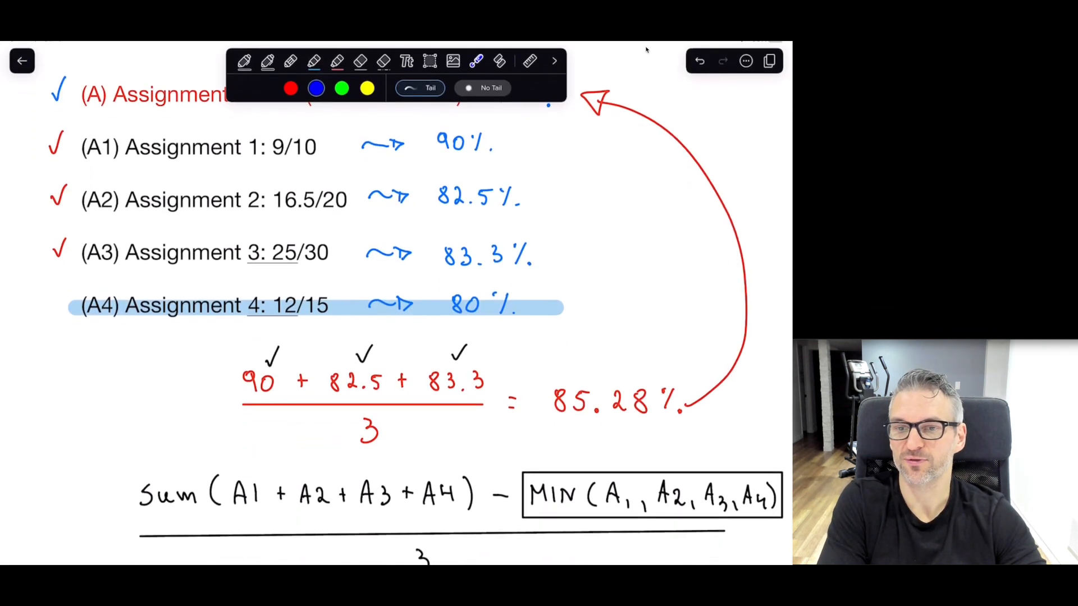